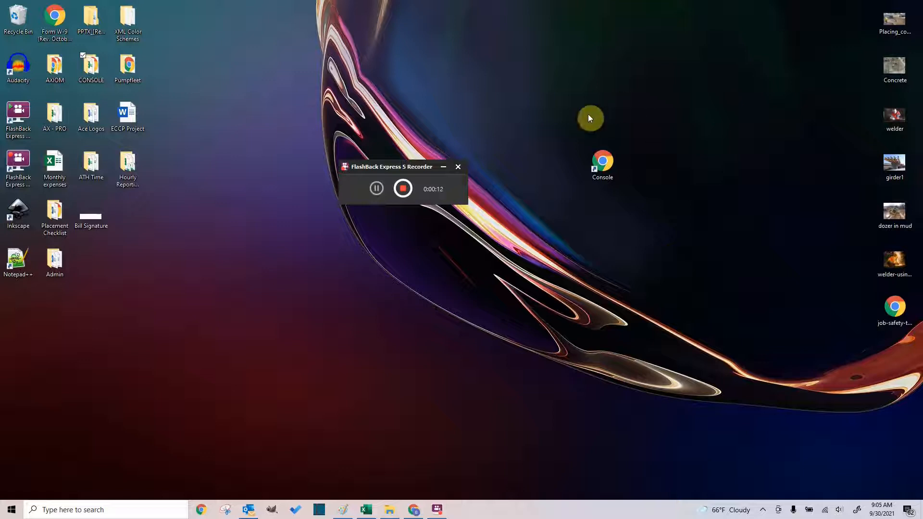
- Open the Console site from its desktop shortcut and maximize the browser window
{"action": "left_click", "coordinate": [606, 169]}
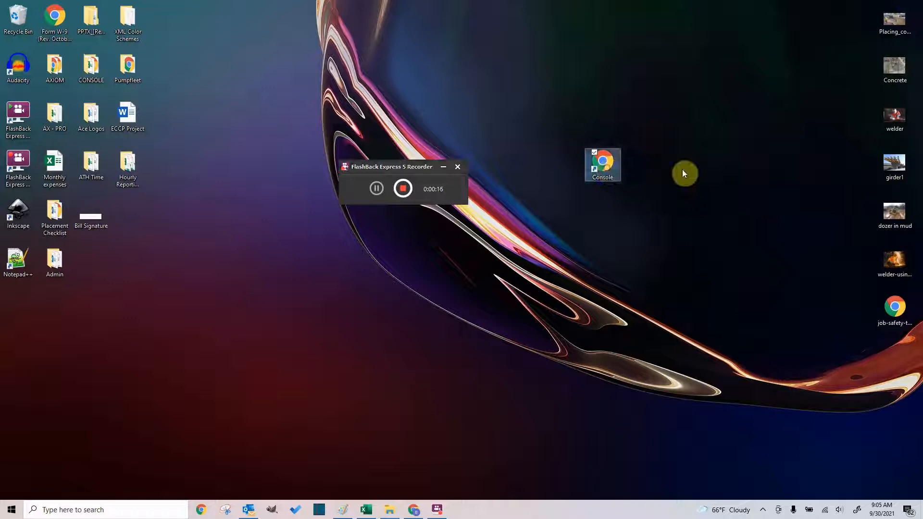
{"action": "double_click", "coordinate": [599, 168]}
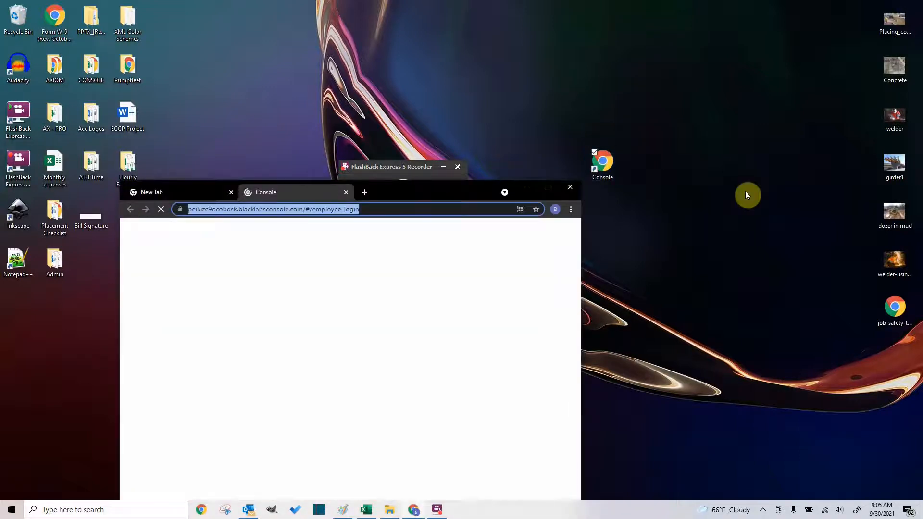
{"action": "left_click", "coordinate": [549, 188]}
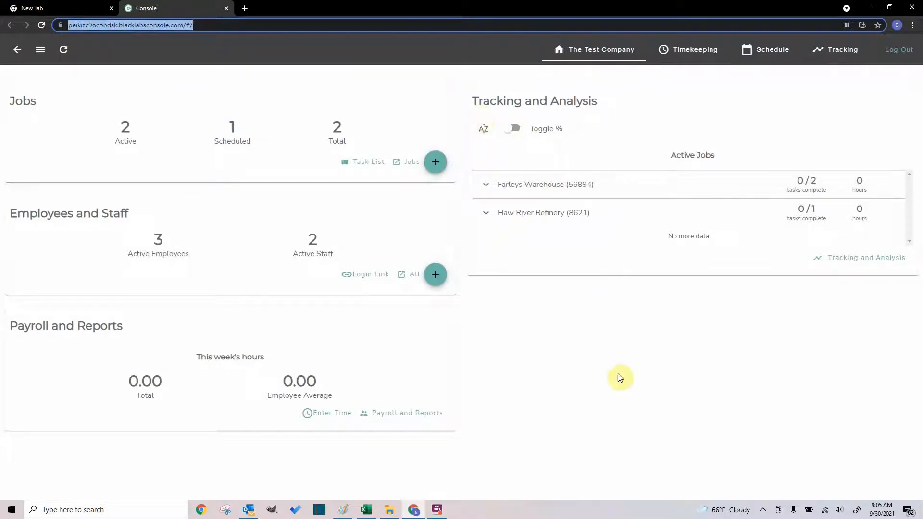
- Log out of Console and sign back in as staff with the prefilled email and password
{"action": "left_click", "coordinate": [900, 51]}
{"action": "left_click", "coordinate": [518, 92]}
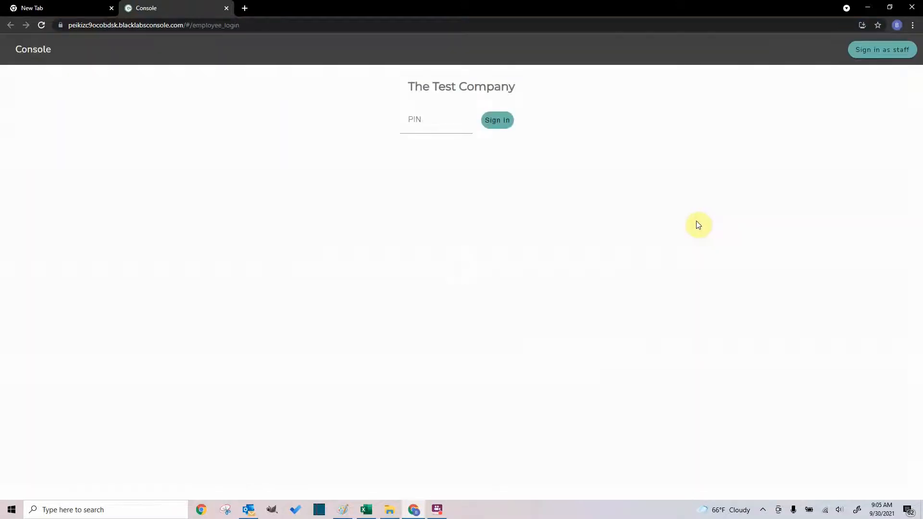
{"action": "left_click", "coordinate": [894, 51]}
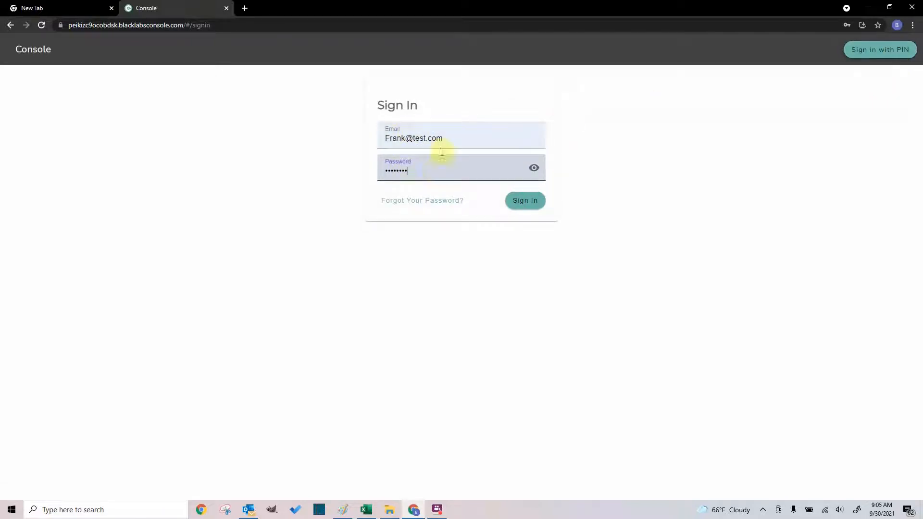
{"action": "left_click", "coordinate": [525, 201]}
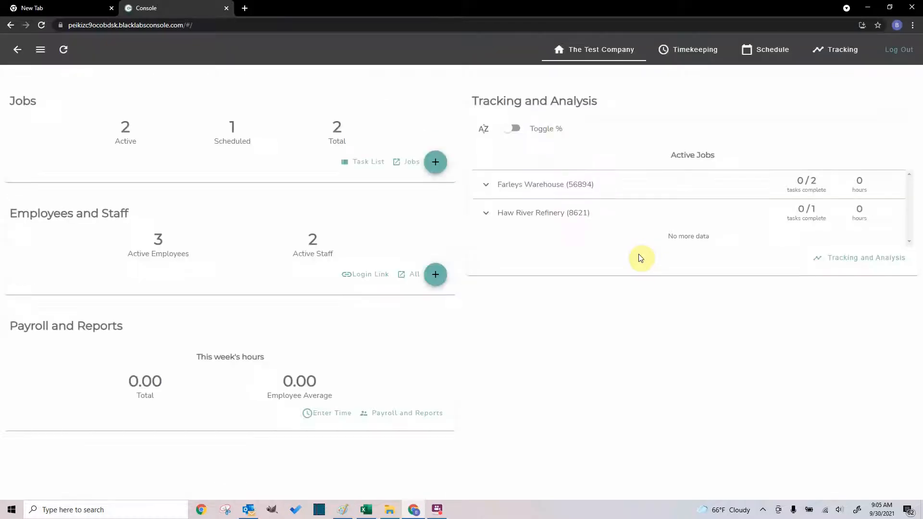
- Open the schedule and delete the Haw River Refinery event on 9/27
{"action": "left_click", "coordinate": [751, 50]}
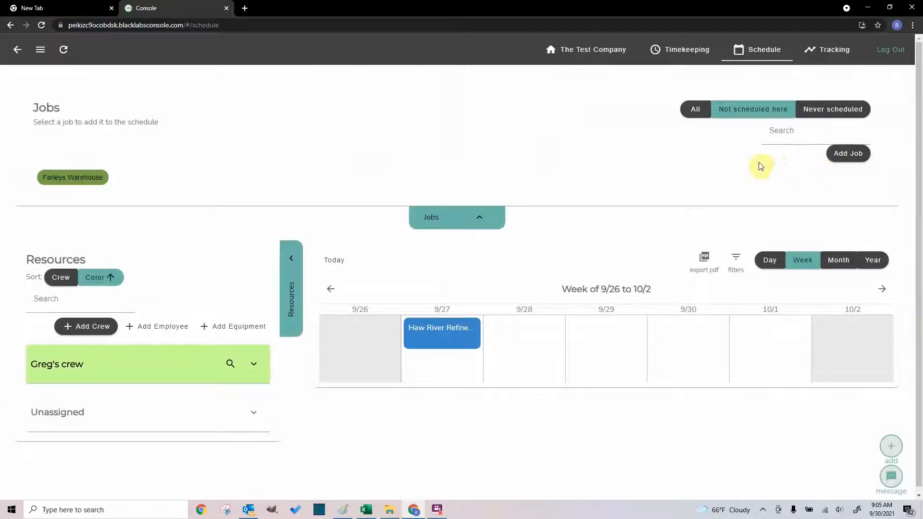
{"action": "left_click", "coordinate": [447, 345]}
{"action": "left_click", "coordinate": [408, 351]}
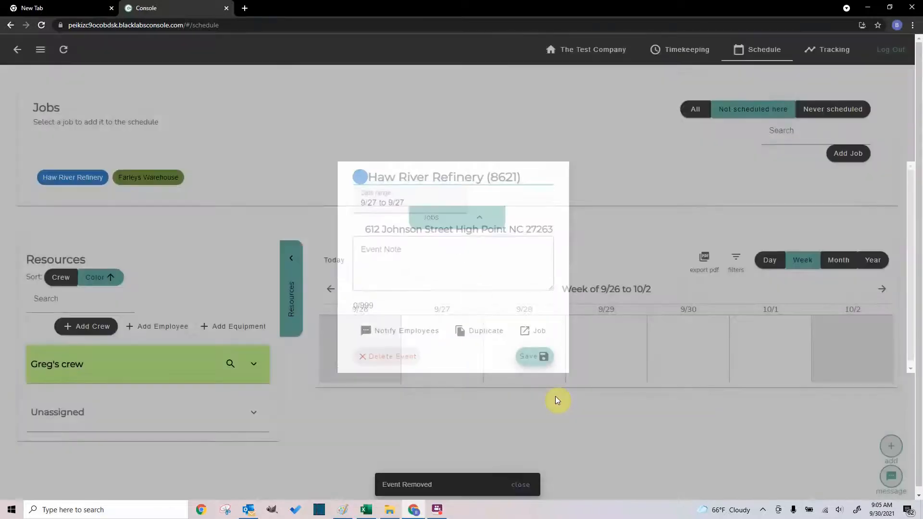
- Schedule the Haw River Refinery job with the date range 9/27 to 9/27 and save the event
{"action": "left_click", "coordinate": [74, 187]}
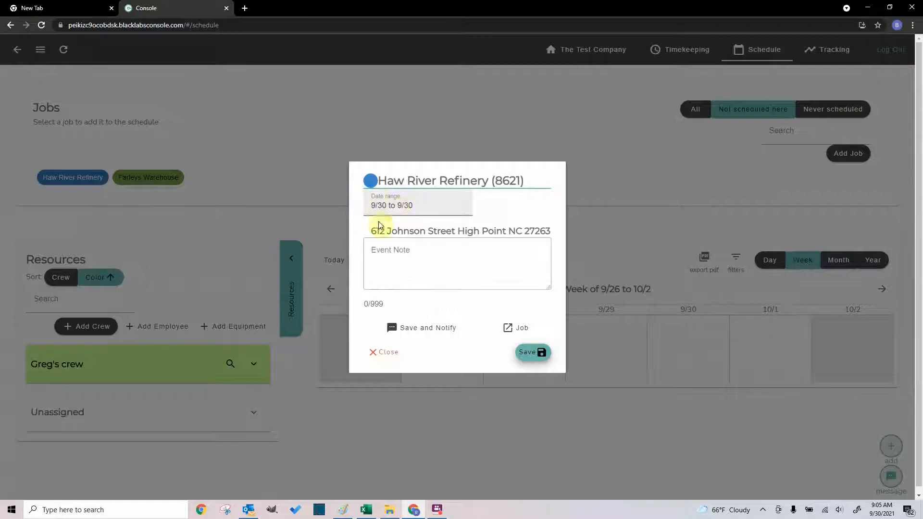
{"action": "left_click", "coordinate": [384, 201]}
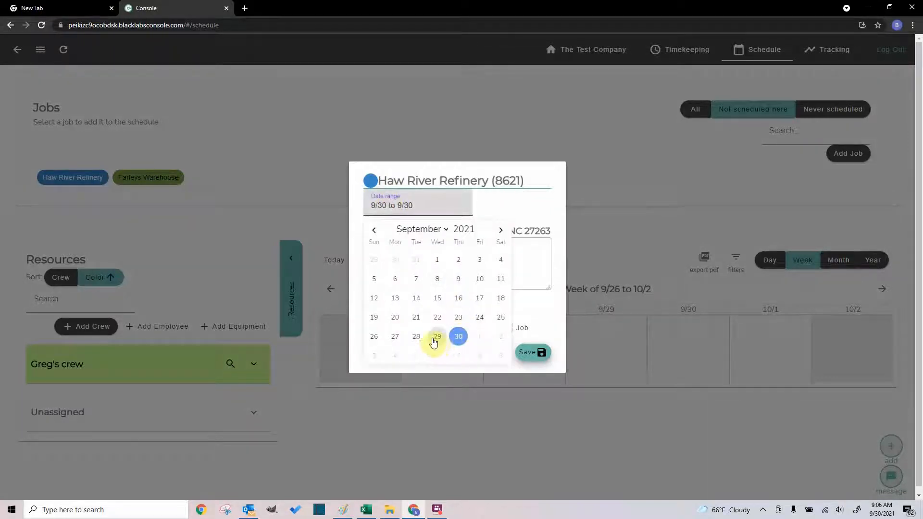
{"action": "left_click", "coordinate": [396, 339]}
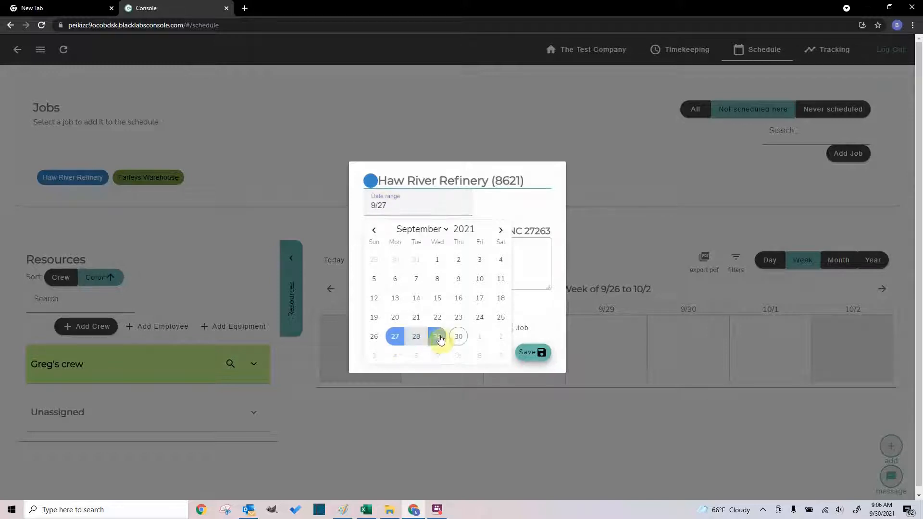
{"action": "left_click", "coordinate": [399, 339]}
{"action": "left_click", "coordinate": [533, 355]}
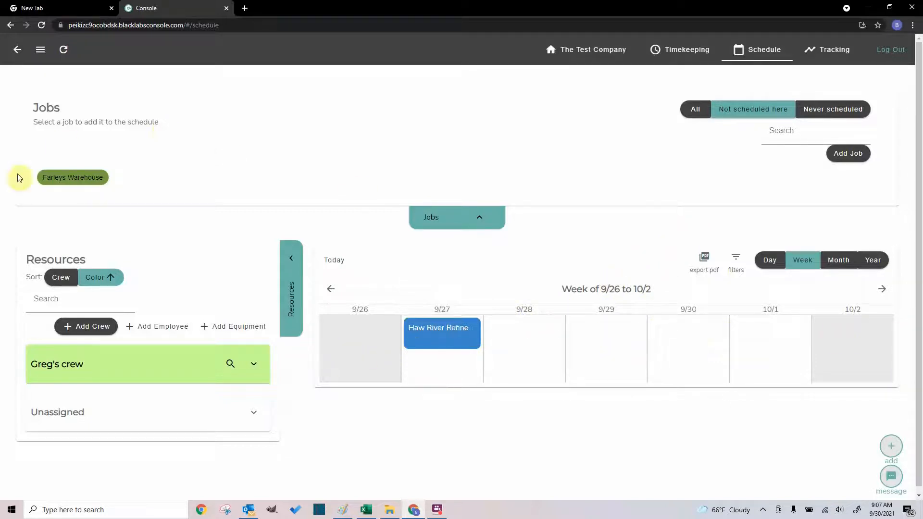
- List all jobs and add another Haw River Refinery event with the date range 9/29 to 9/29
{"action": "left_click", "coordinate": [694, 112]}
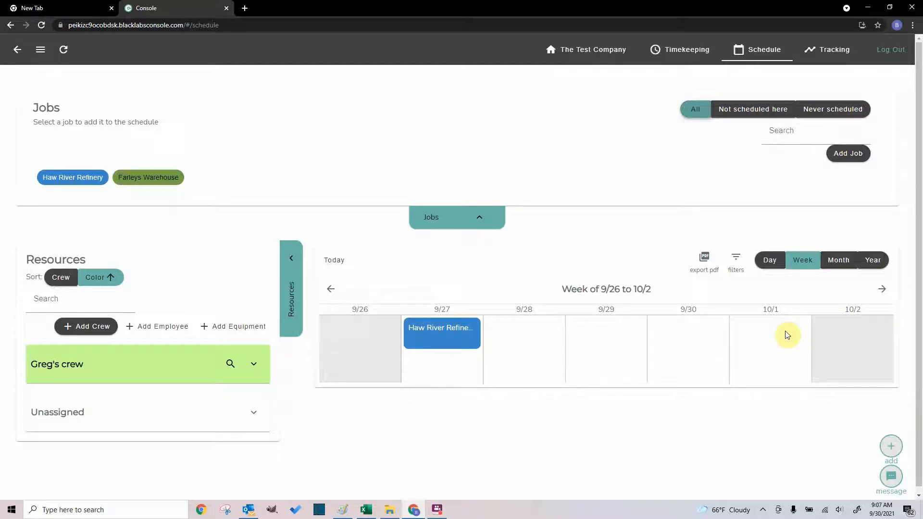
{"action": "left_click", "coordinate": [72, 181]}
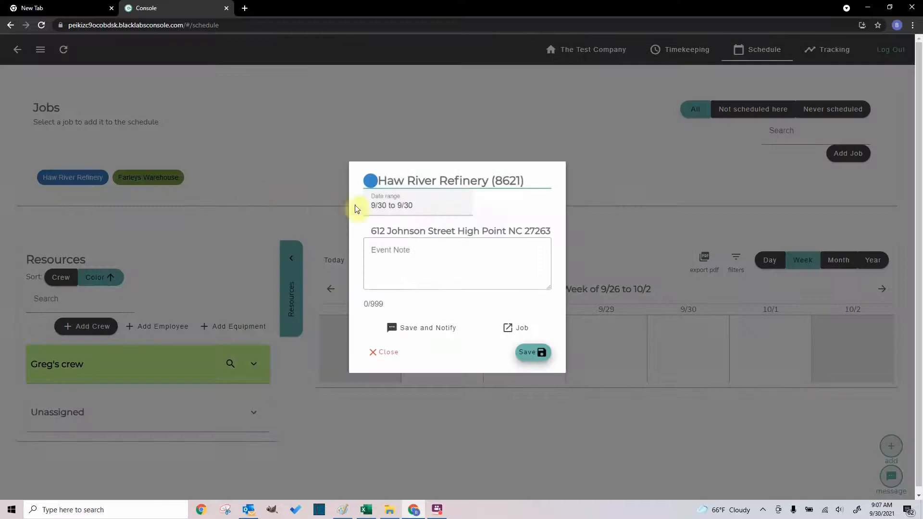
{"action": "left_click", "coordinate": [390, 205]}
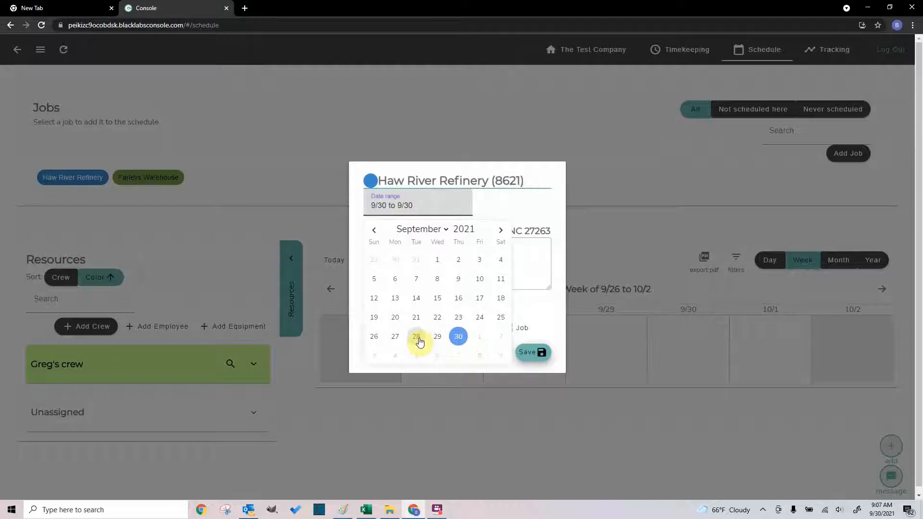
{"action": "left_click", "coordinate": [437, 336]}
{"action": "left_click", "coordinate": [437, 337]}
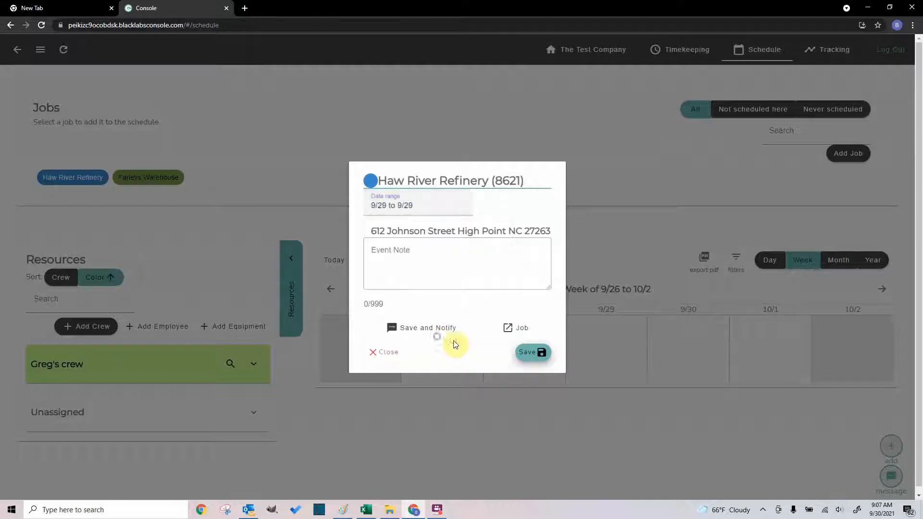
{"action": "left_click", "coordinate": [534, 354]}
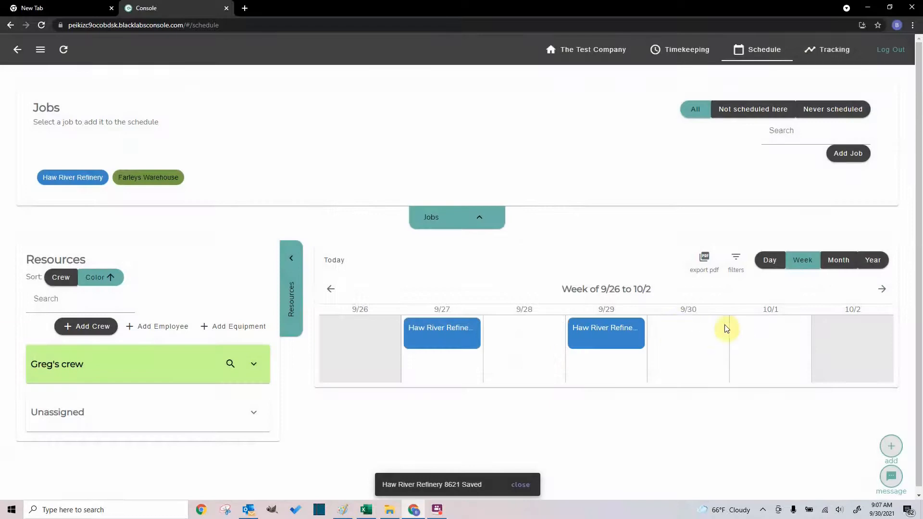
- Add a Haw River Refinery event with the date range 10/1 to 10/1 to the schedule
{"action": "left_click", "coordinate": [87, 182]}
{"action": "left_click", "coordinate": [404, 211]}
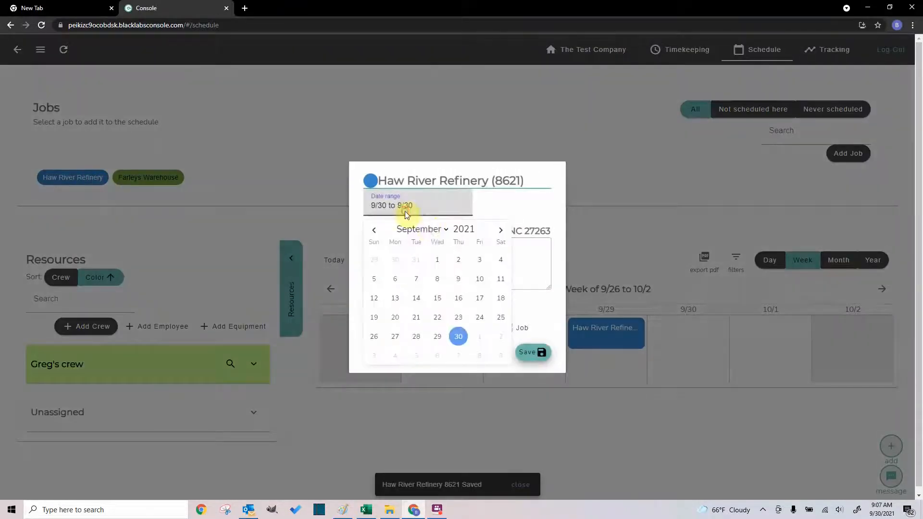
{"action": "left_click", "coordinate": [479, 336]}
{"action": "left_click", "coordinate": [484, 260]}
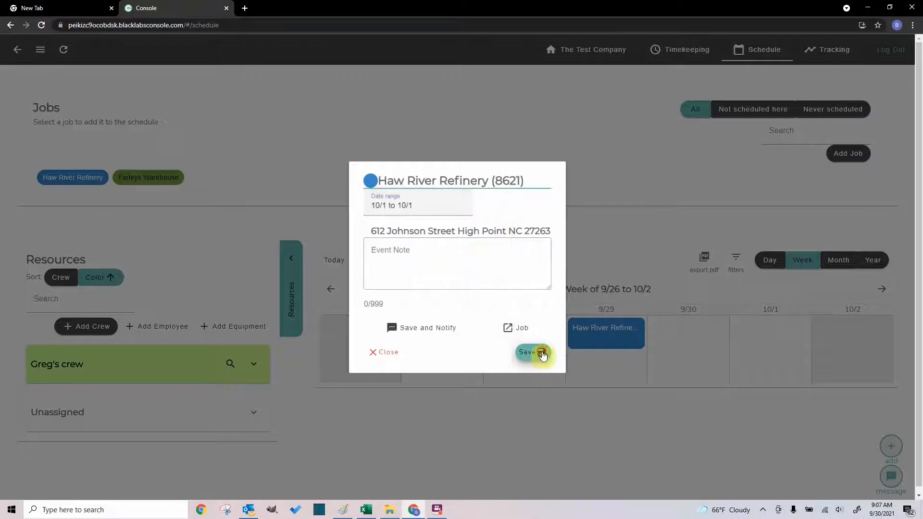
{"action": "left_click", "coordinate": [540, 353]}
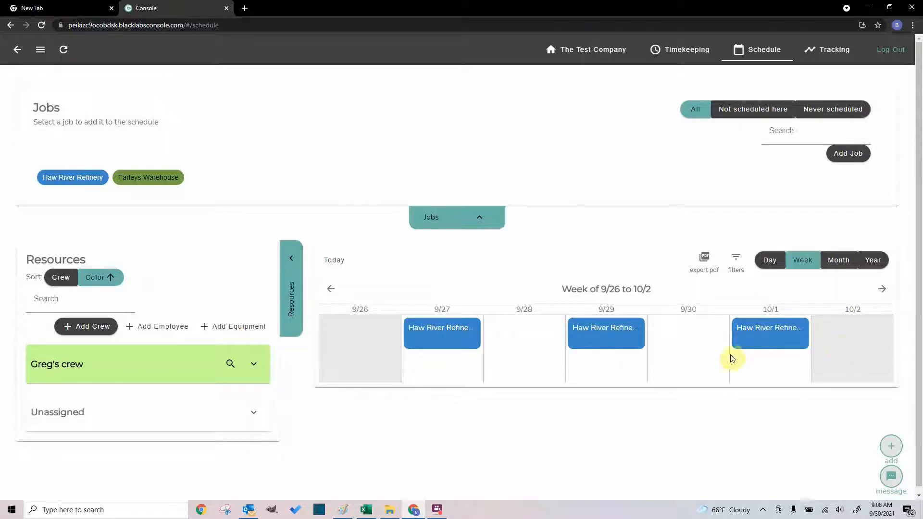
- Delete the Haw River Refinery events on 9/29 and 10/1
{"action": "left_click", "coordinate": [583, 342]}
{"action": "left_click", "coordinate": [397, 351]}
{"action": "left_click", "coordinate": [766, 342]}
{"action": "left_click", "coordinate": [412, 352]}
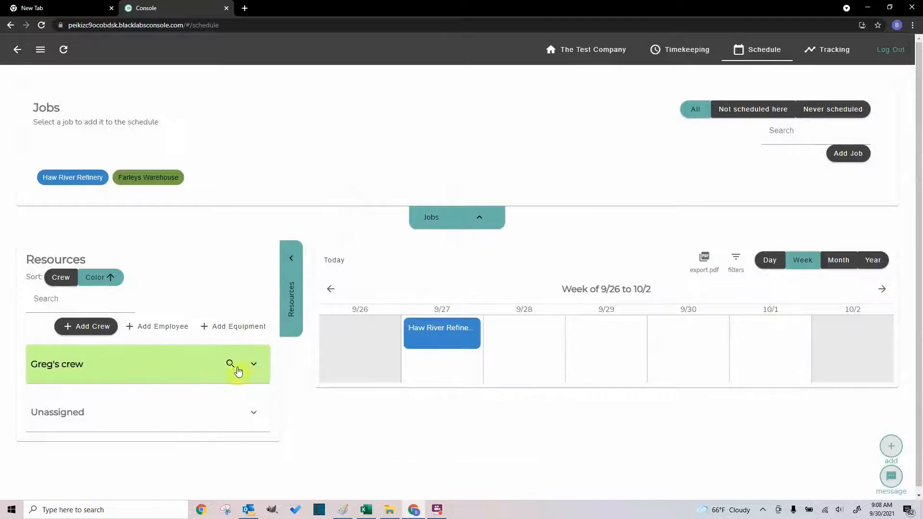
- Assign the green crew to the 9/27 event and save its note: "Be onsite for 8:00 am", "10,000 sqft Concrete", "Broom Finish"
{"action": "left_click_drag", "start_coordinate": [250, 370], "coordinate": [417, 352]}
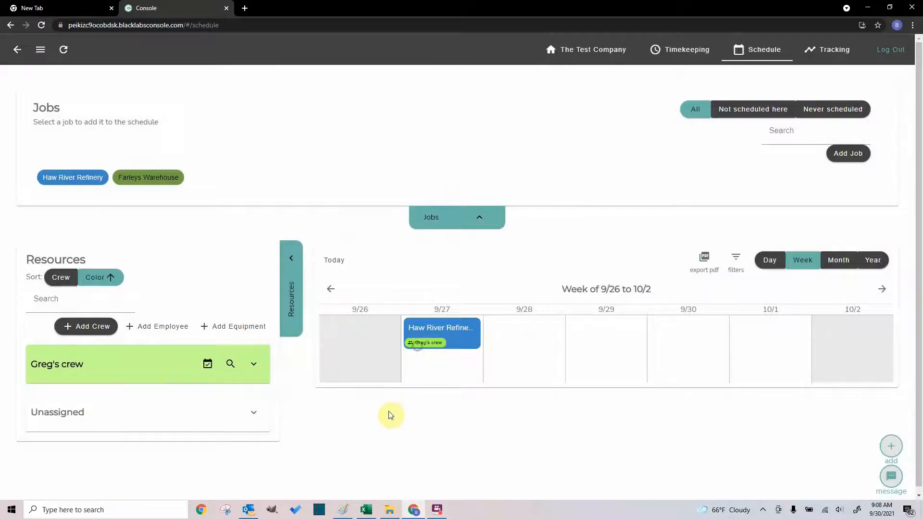
{"action": "left_click", "coordinate": [469, 352]}
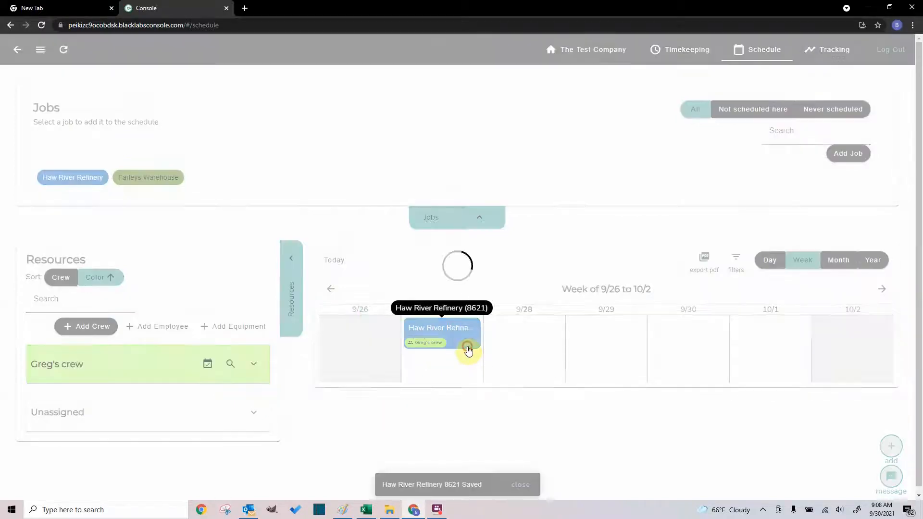
{"action": "left_click", "coordinate": [431, 249]}
{"action": "type", "text": "Be onsite for 8:00 am 10,000 sqft Concrete Broom Finish"}
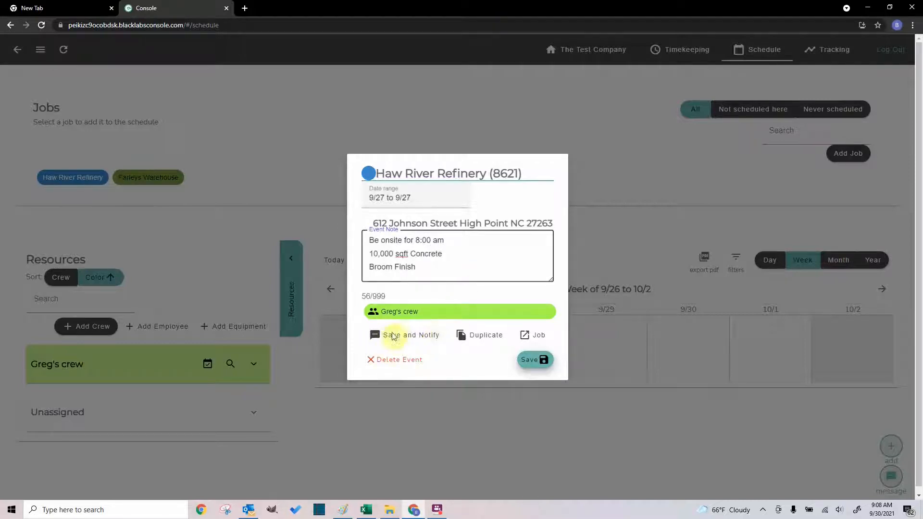
{"action": "left_click", "coordinate": [538, 361]}
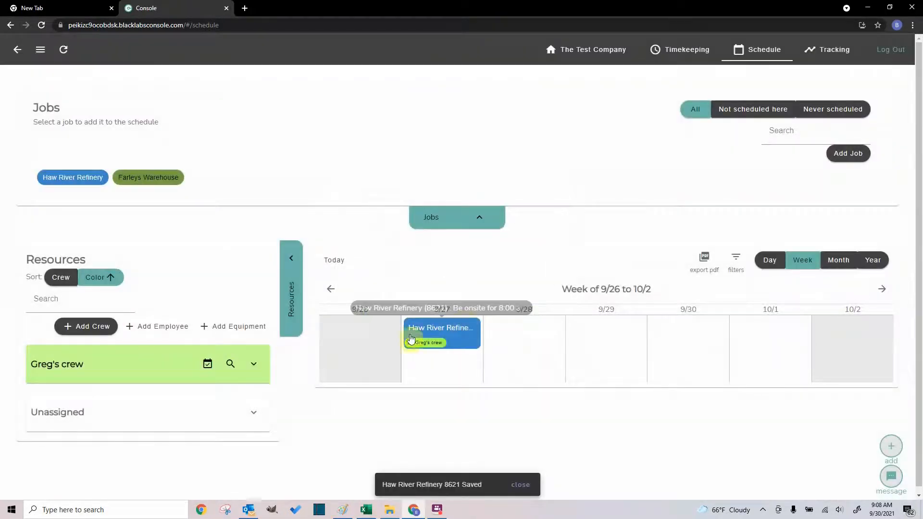
- Review the saved note and assigned crew of the 9/27 event, and close its details
{"action": "left_click", "coordinate": [470, 345]}
{"action": "left_click", "coordinate": [393, 270]}
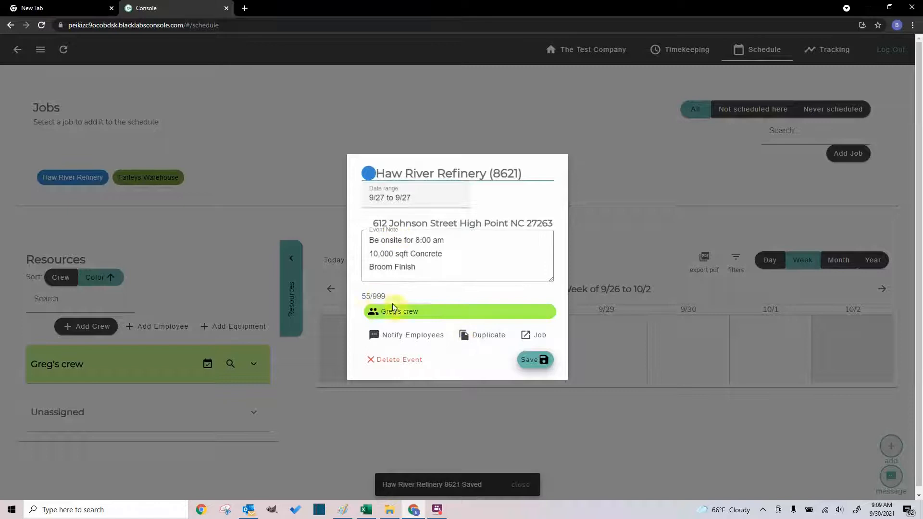
{"action": "left_click", "coordinate": [626, 425]}
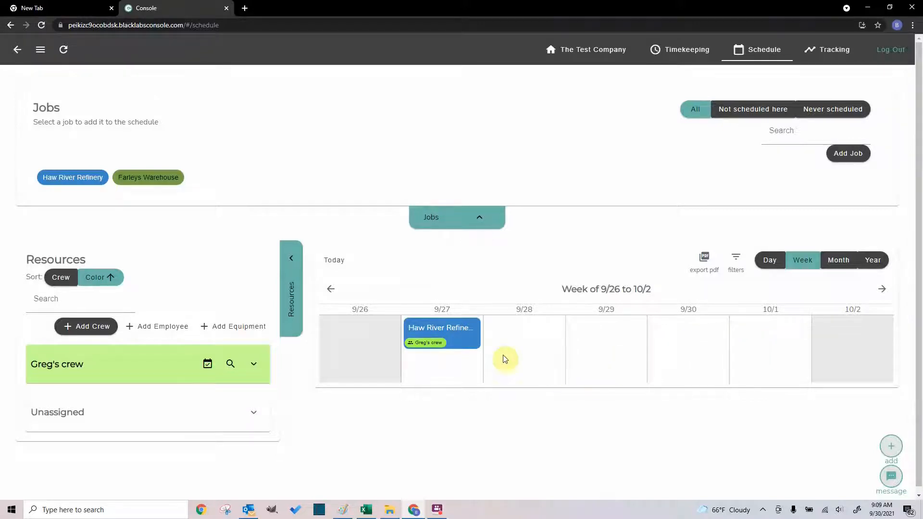
- Duplicate the 9/27 Haw River Refinery event, with its note and crew, to 9/30 and 10/1
{"action": "left_click", "coordinate": [457, 349]}
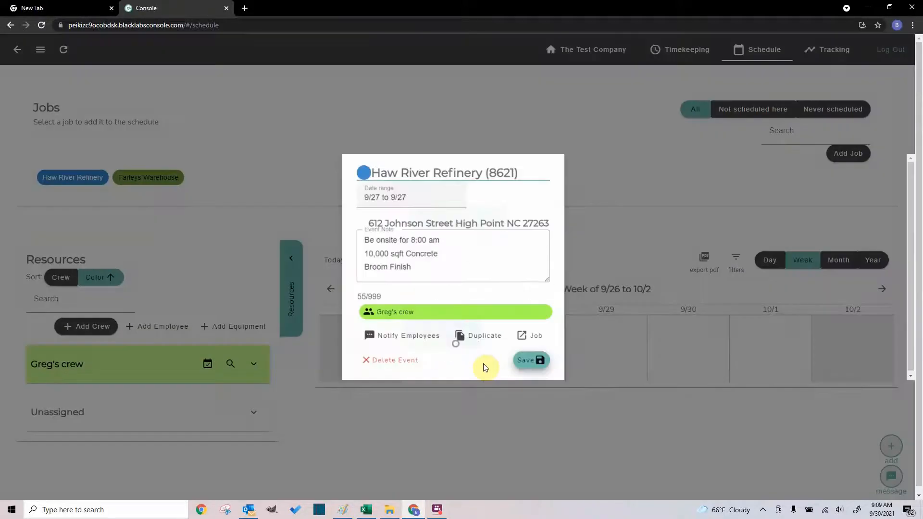
{"action": "left_click", "coordinate": [487, 339]}
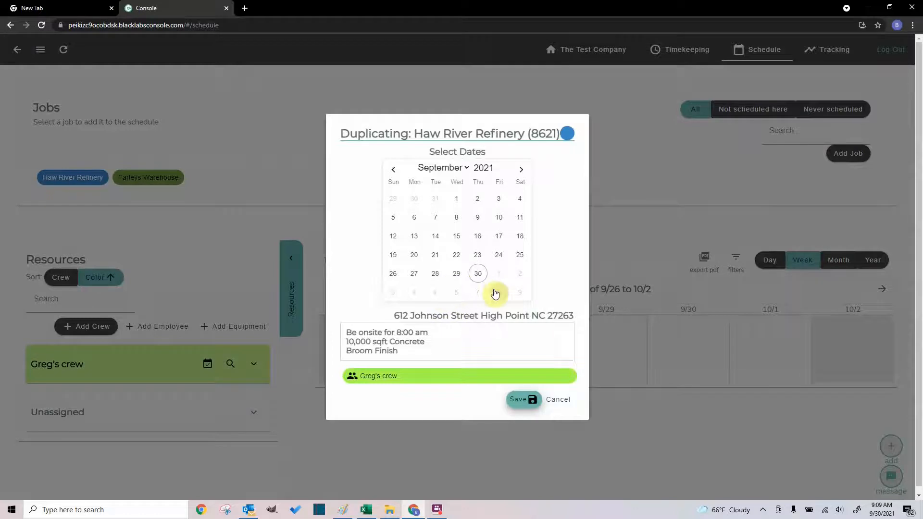
{"action": "left_click", "coordinate": [475, 279]}
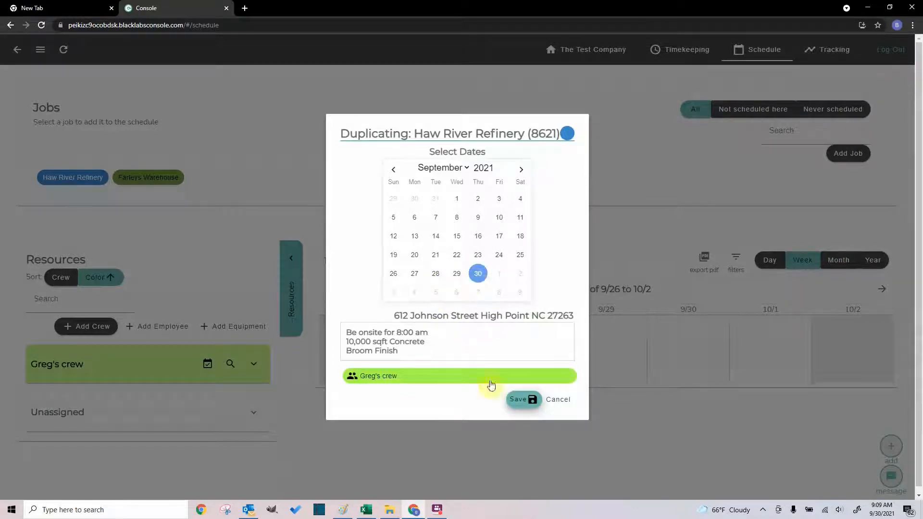
{"action": "left_click", "coordinate": [501, 279]}
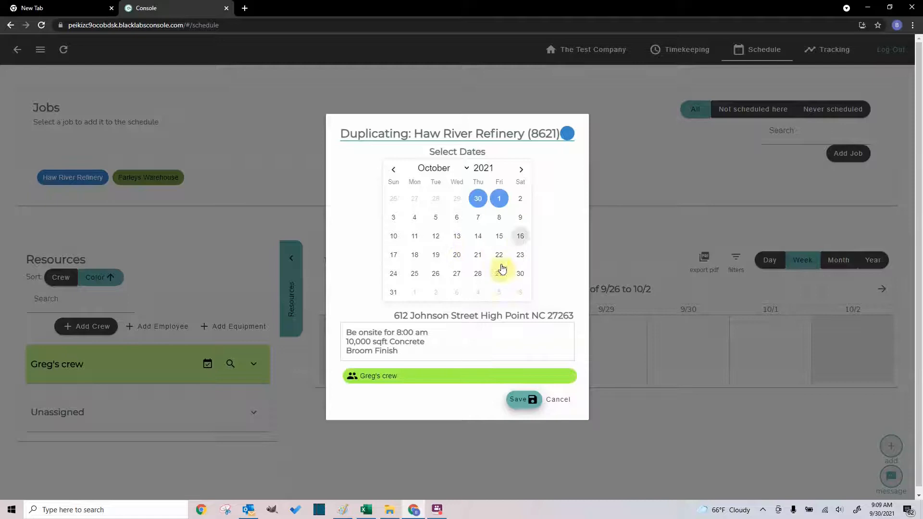
{"action": "left_click", "coordinate": [521, 399]}
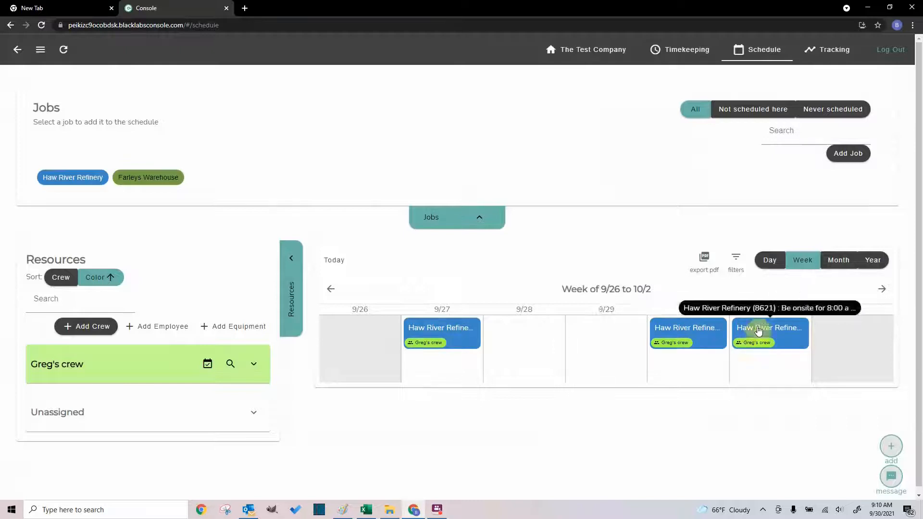
- Change the onsite time in the 9/30 Haw River Refinery event's note to 10:00 am and save it
{"action": "left_click", "coordinate": [714, 349]}
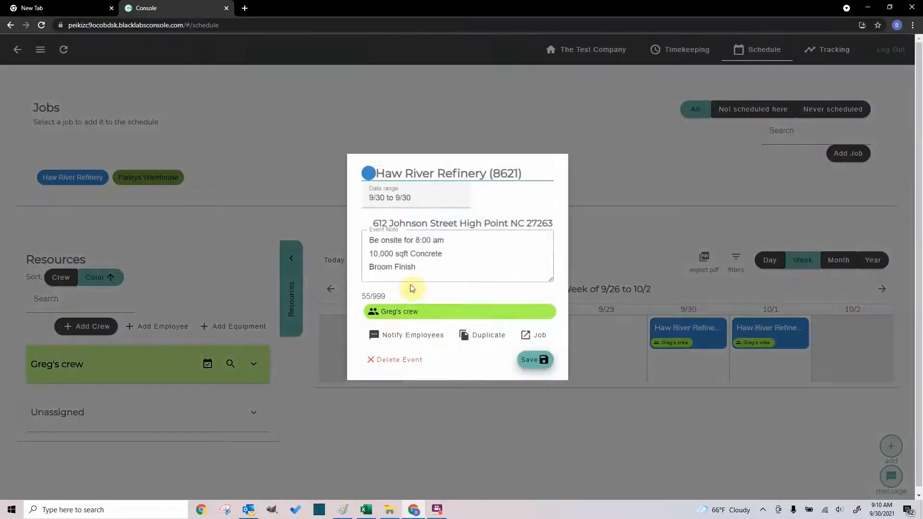
{"action": "left_click", "coordinate": [419, 240]}
{"action": "key", "text": "BackSpace"}
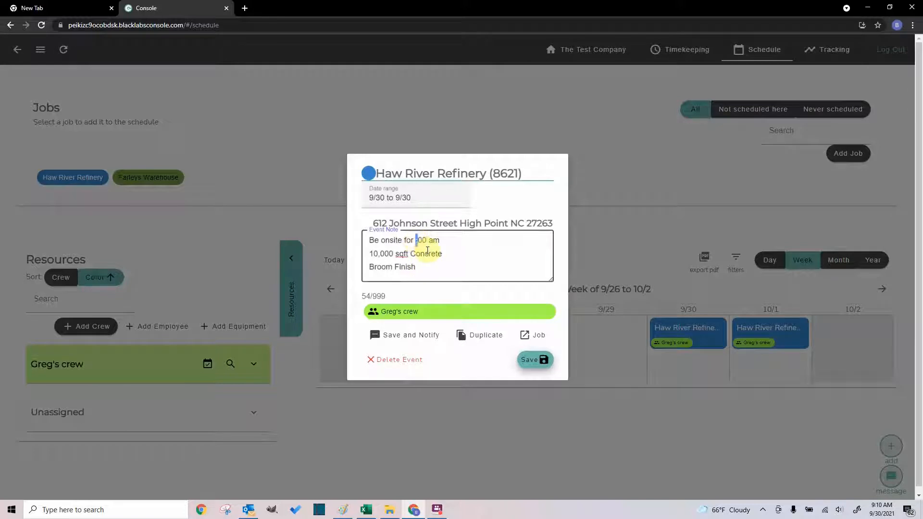
{"action": "type", "text": "10"}
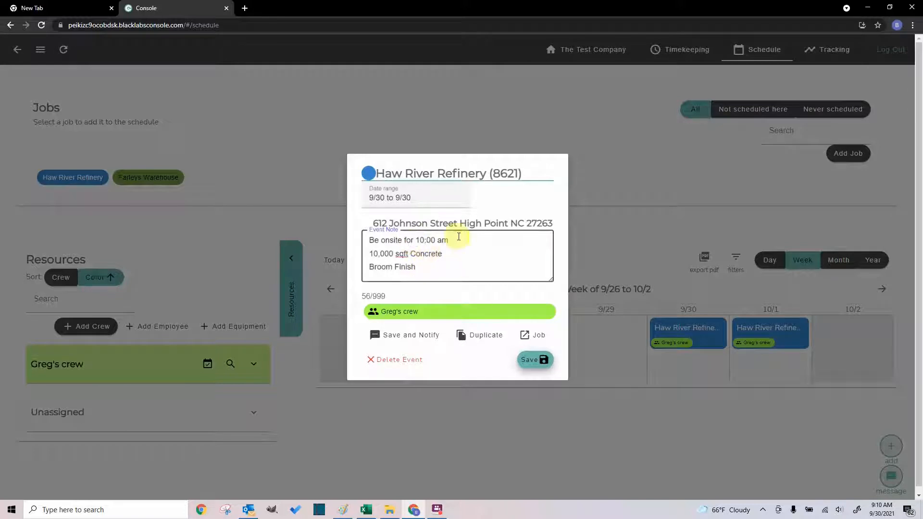
{"action": "left_click", "coordinate": [530, 368]}
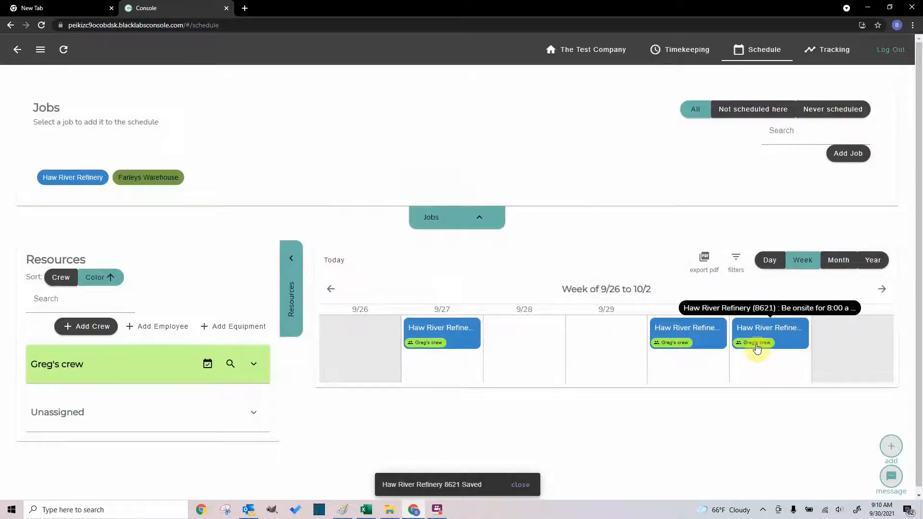
- Replace the green crew on the 10/1 event with the last unassigned employee, and add that employee to the 9/30 event too
{"action": "left_click_drag", "start_coordinate": [758, 348], "coordinate": [606, 278]}
{"action": "left_click", "coordinate": [252, 413]}
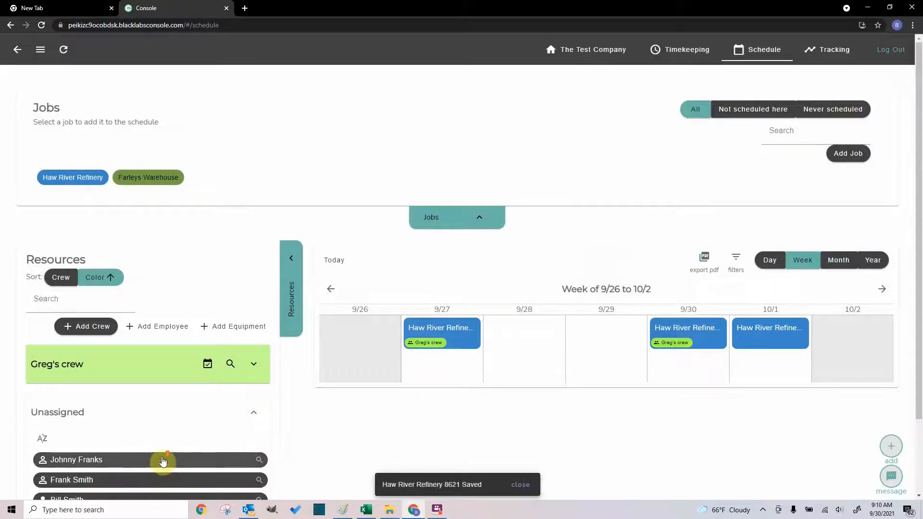
{"action": "scroll", "coordinate": [165, 459], "scroll_direction": "down", "scroll_amount": 2}
{"action": "left_click_drag", "start_coordinate": [123, 412], "coordinate": [804, 258]}
{"action": "scroll", "coordinate": [673, 366], "scroll_direction": "up", "scroll_amount": 2}
{"action": "scroll", "coordinate": [250, 412], "scroll_direction": "down", "scroll_amount": 2}
{"action": "left_click_drag", "start_coordinate": [140, 416], "coordinate": [716, 249]}
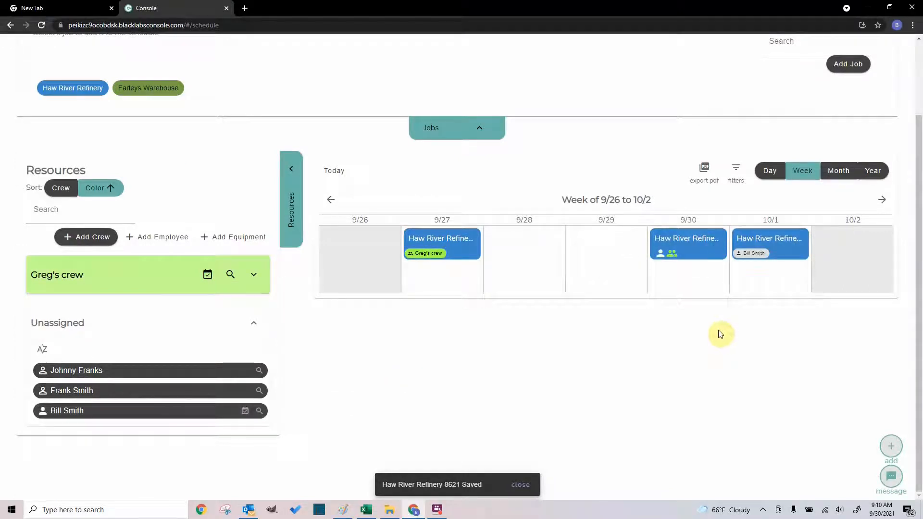
{"action": "scroll", "coordinate": [722, 334], "scroll_direction": "up", "scroll_amount": 1}
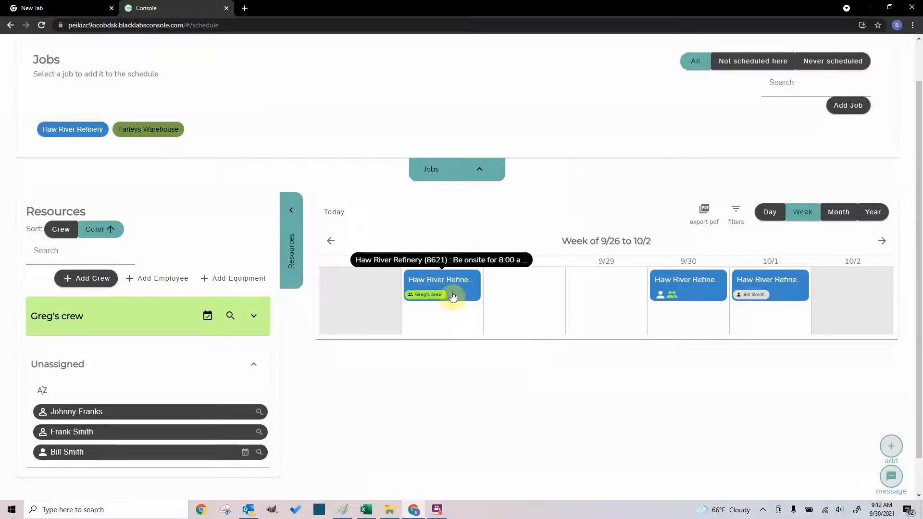
- Schedule a second Haw River Refinery event on 9/27 and assign the last two unassigned employees to it
{"action": "left_click", "coordinate": [63, 134]}
{"action": "left_click", "coordinate": [419, 207]}
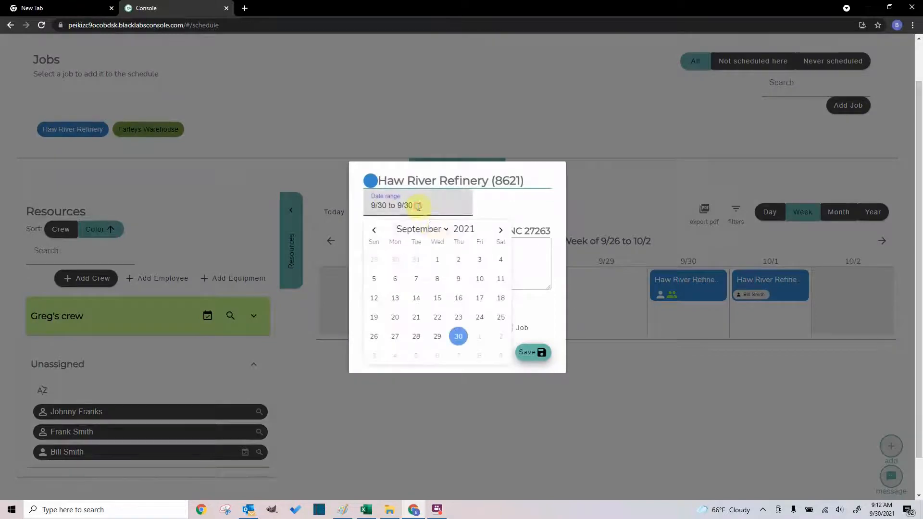
{"action": "left_click", "coordinate": [396, 337]}
{"action": "left_click", "coordinate": [534, 354]}
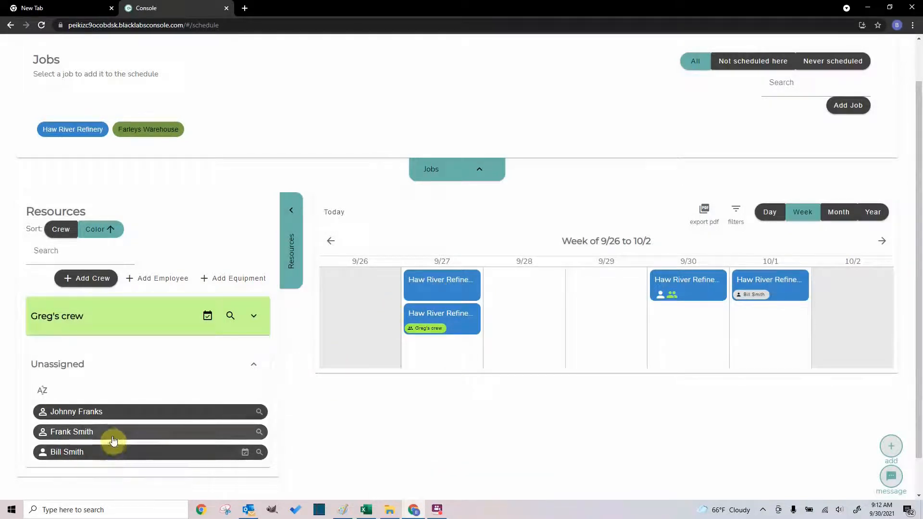
{"action": "left_click_drag", "start_coordinate": [112, 436], "coordinate": [427, 294]}
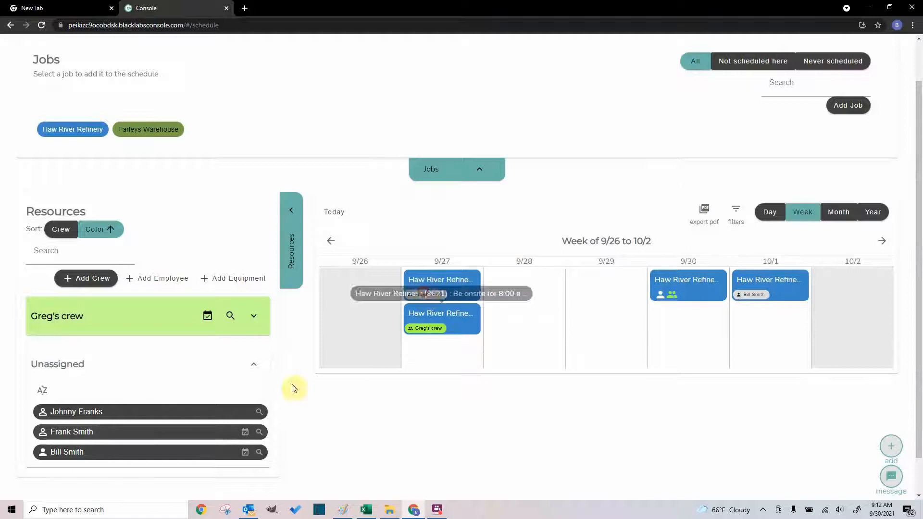
{"action": "left_click_drag", "start_coordinate": [179, 458], "coordinate": [472, 295]}
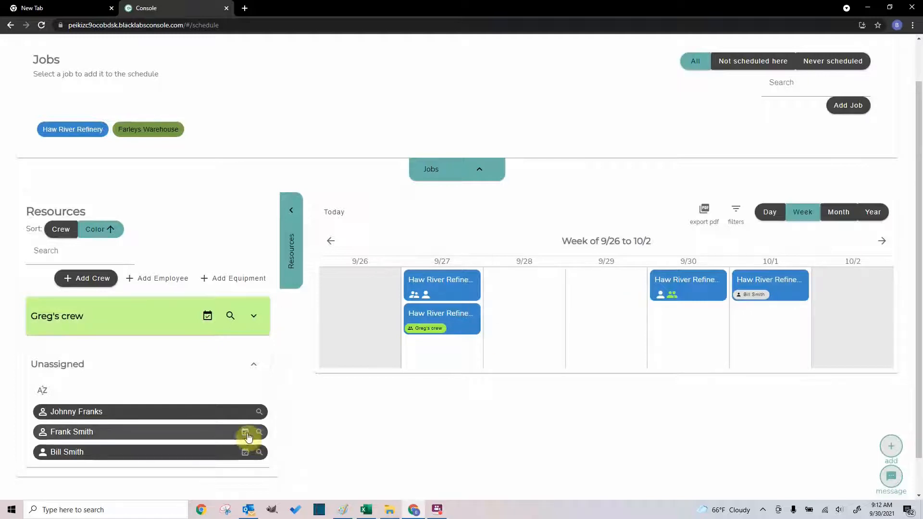
- In the day view of 9/27, save the note "Be onsite for 6:00 am", "Site prep" on the new event, and return to the week view
{"action": "left_click", "coordinate": [442, 263]}
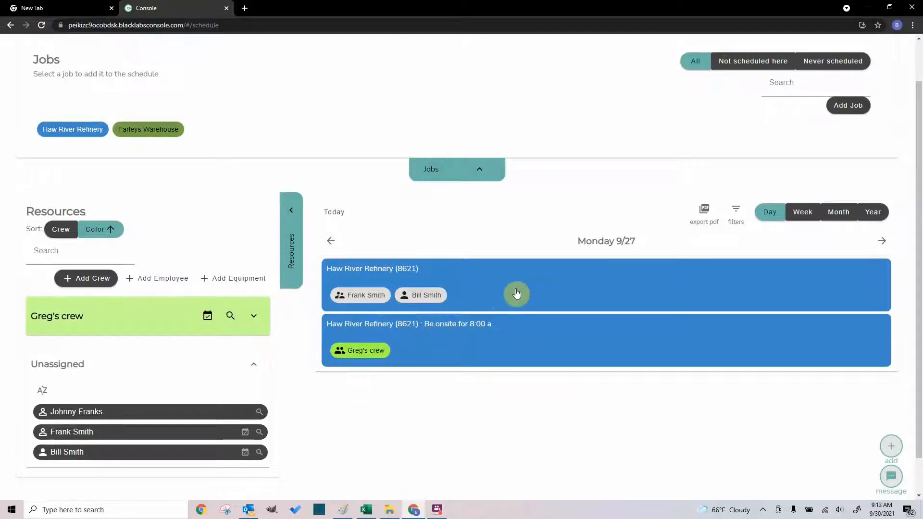
{"action": "left_click", "coordinate": [533, 288]}
{"action": "left_click", "coordinate": [424, 242]}
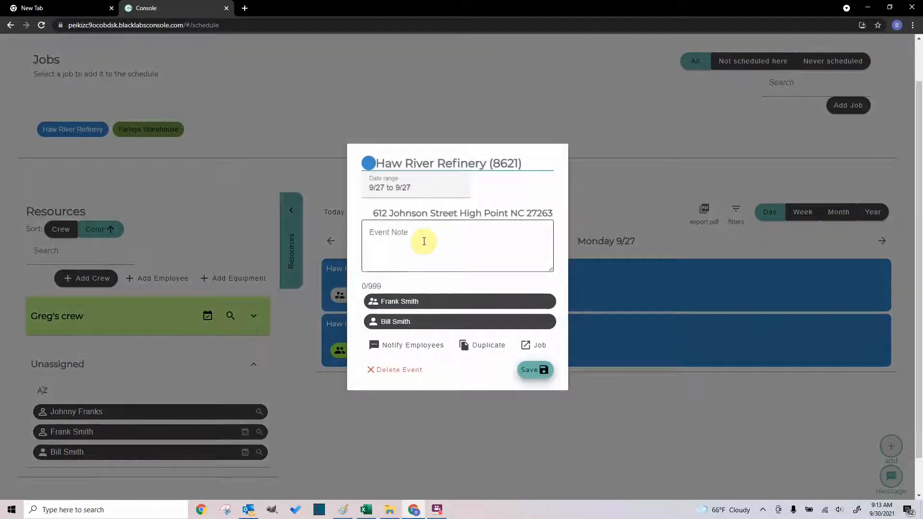
{"action": "type", "text": "Be onsite for 6:00 am Site prep"}
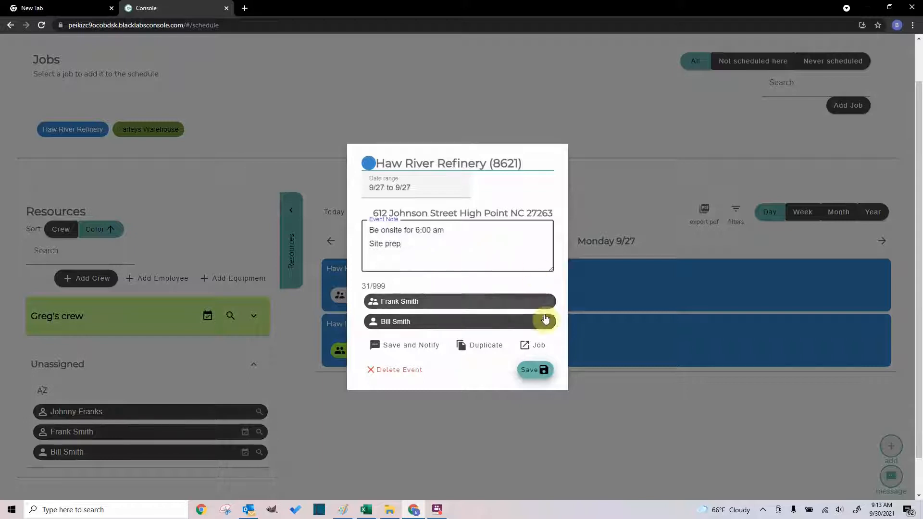
{"action": "left_click", "coordinate": [536, 372]}
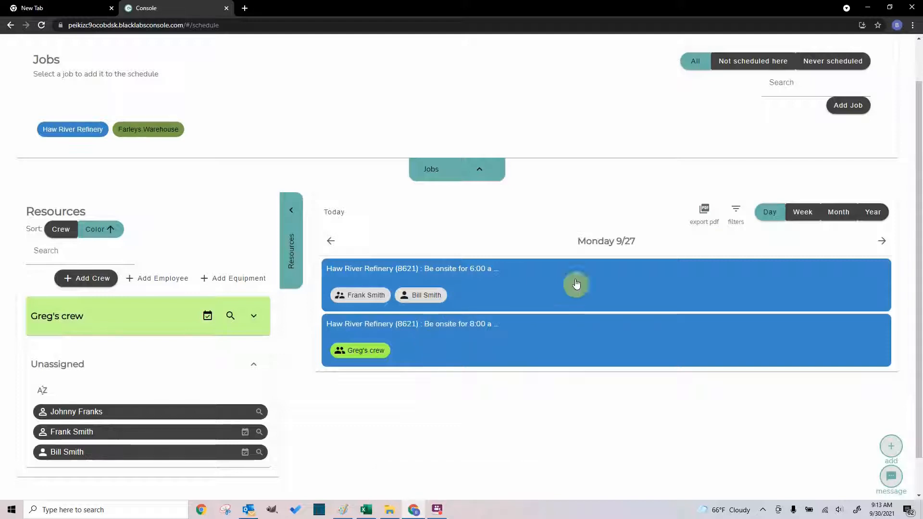
{"action": "left_click", "coordinate": [808, 214]}
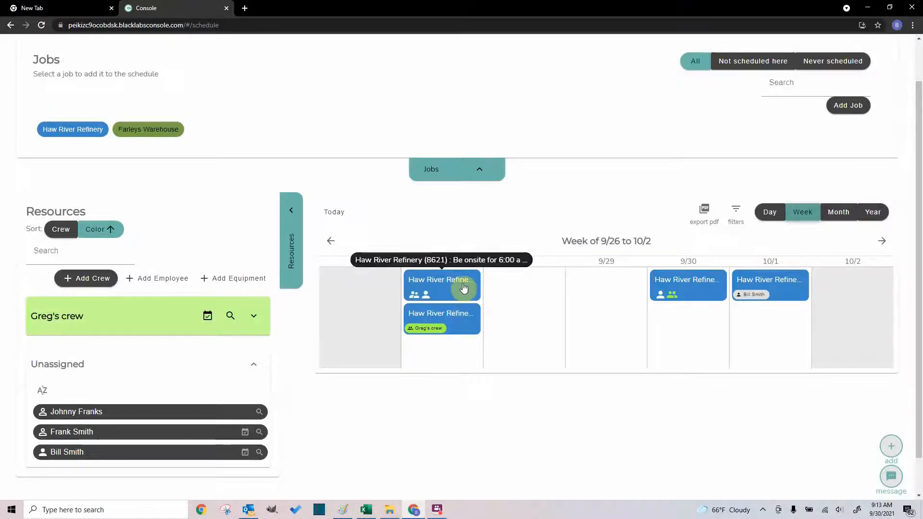
- Send the event info of the 9/27 site prep event to its assigned employees
{"action": "left_click", "coordinate": [460, 298]}
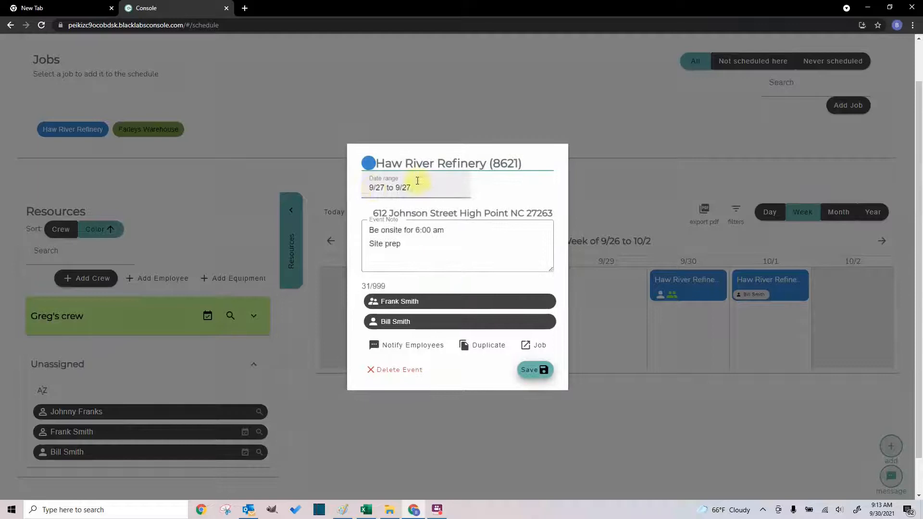
{"action": "left_click", "coordinate": [584, 331]}
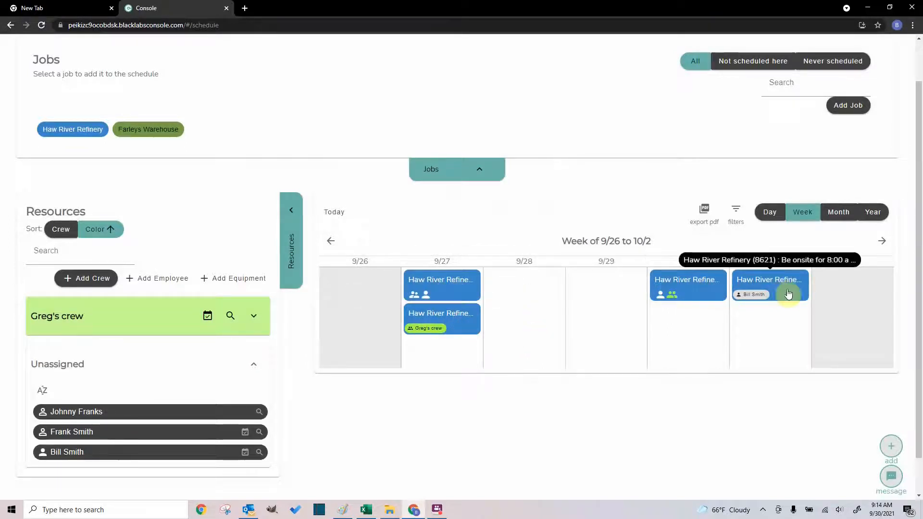
{"action": "left_click", "coordinate": [449, 290]}
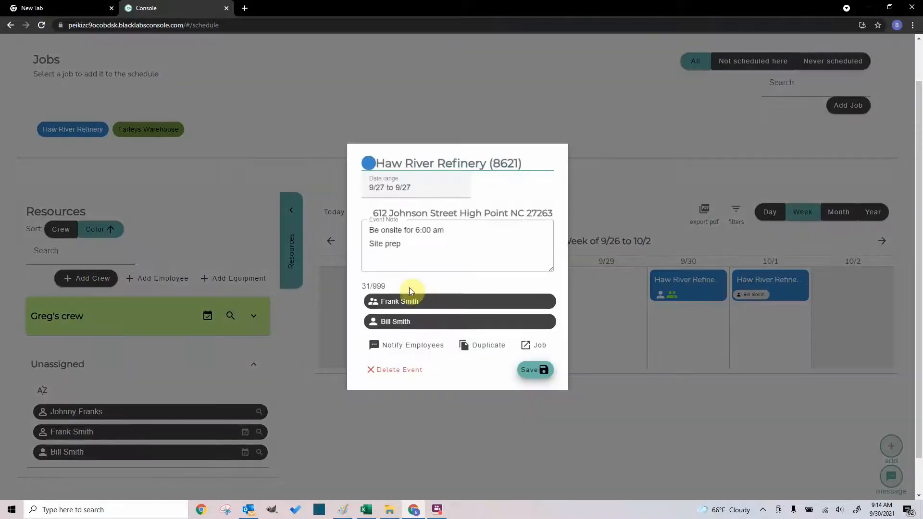
{"action": "left_click", "coordinate": [412, 346]}
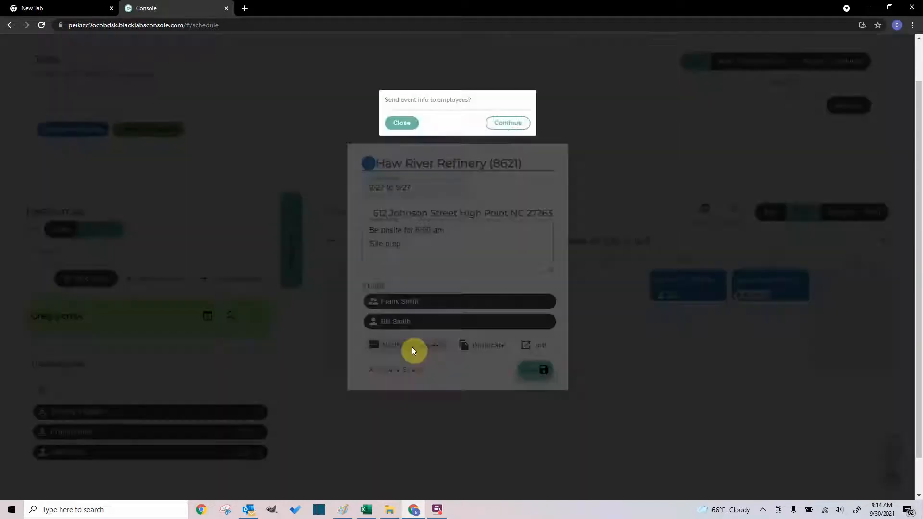
{"action": "left_click", "coordinate": [509, 123]}
- Delete both 9/27 Haw River Refinery events and the ones on 9/30 and 10/1
{"action": "left_click", "coordinate": [456, 331]}
{"action": "left_click", "coordinate": [408, 362]}
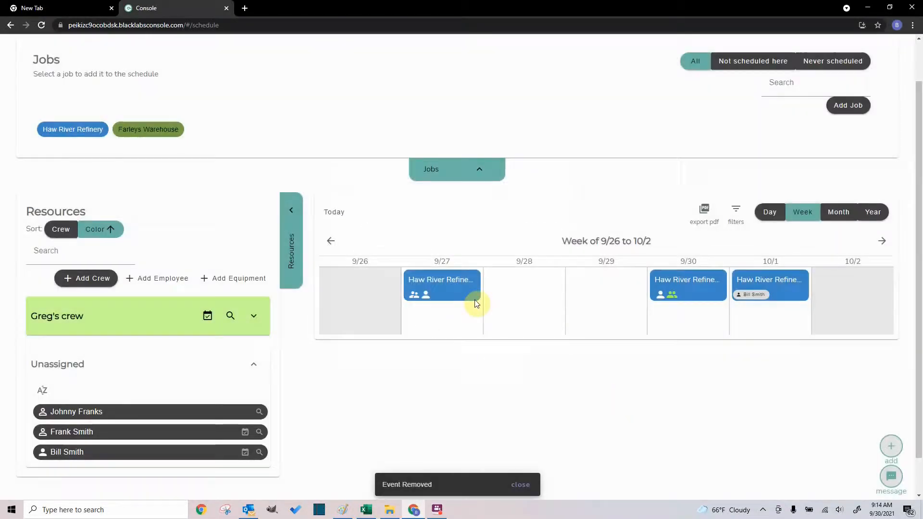
{"action": "left_click", "coordinate": [462, 294]}
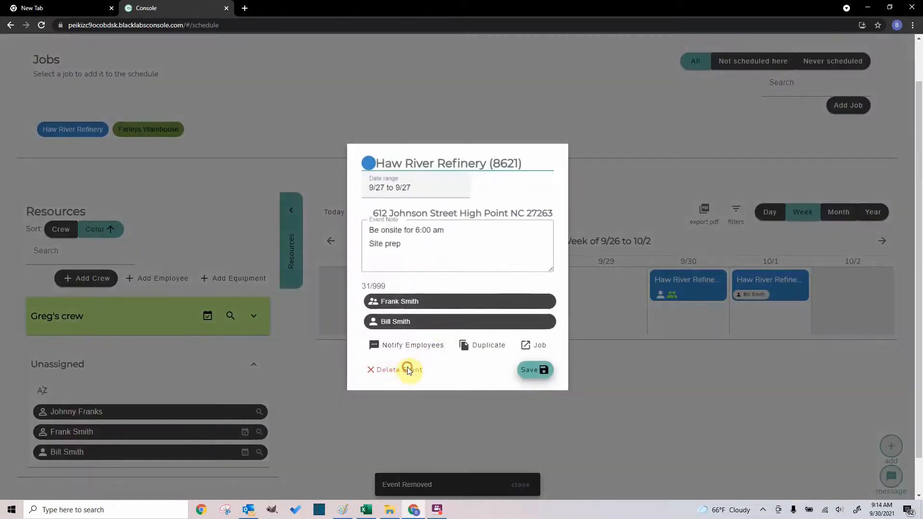
{"action": "left_click", "coordinate": [408, 369]}
{"action": "left_click", "coordinate": [700, 293]}
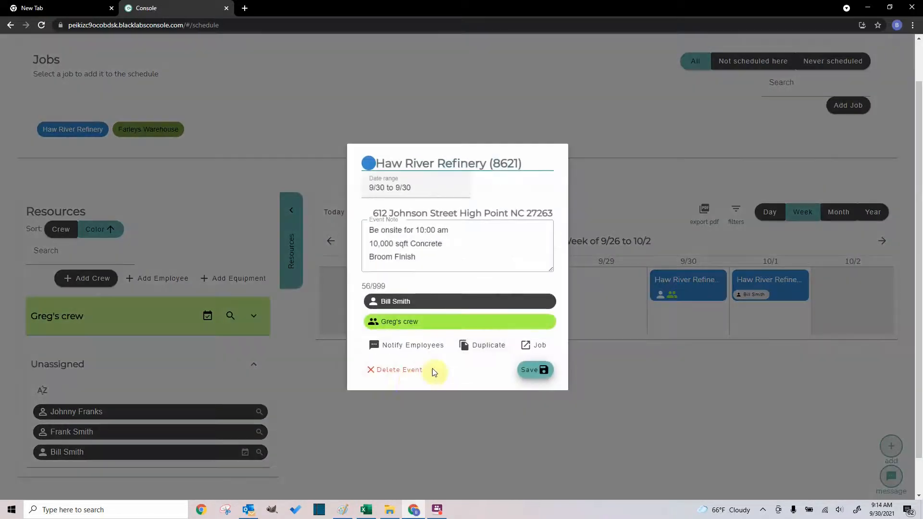
{"action": "left_click", "coordinate": [402, 370]}
{"action": "left_click", "coordinate": [753, 286]}
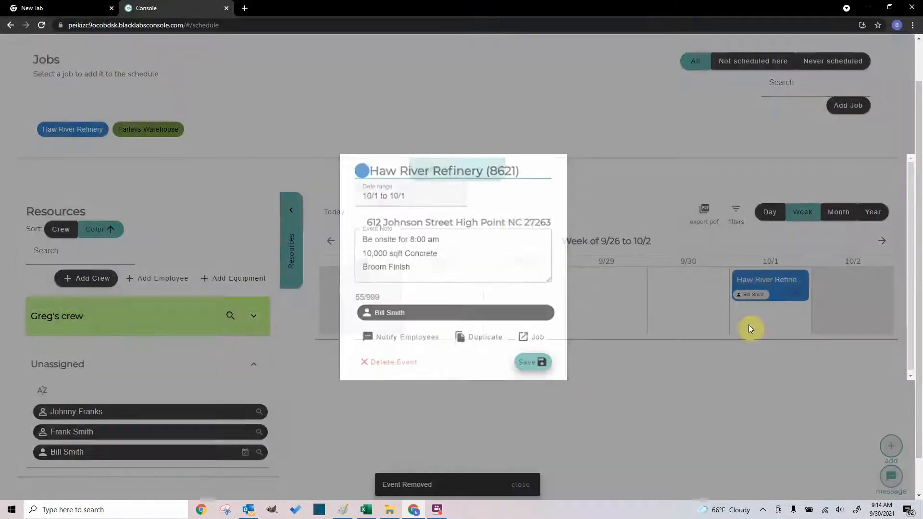
{"action": "left_click", "coordinate": [415, 361]}
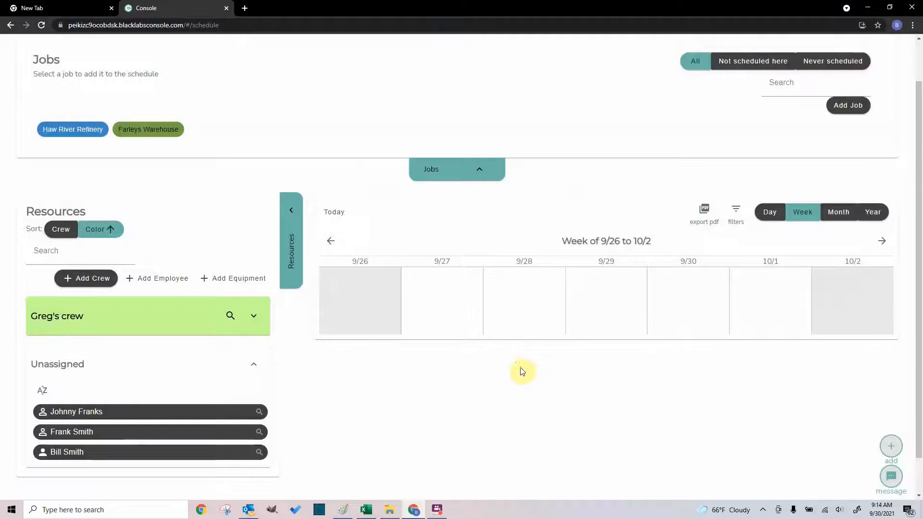
- Schedule the Farleys Warehouse job from 9/27 to 10/2 and assign the green crew to it
{"action": "left_click", "coordinate": [165, 129]}
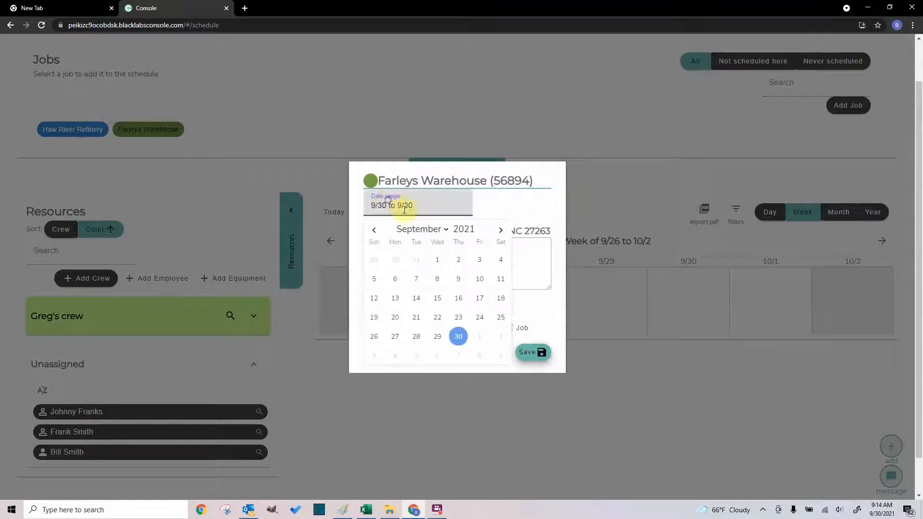
{"action": "left_click", "coordinate": [393, 336]}
{"action": "left_click", "coordinate": [505, 336]}
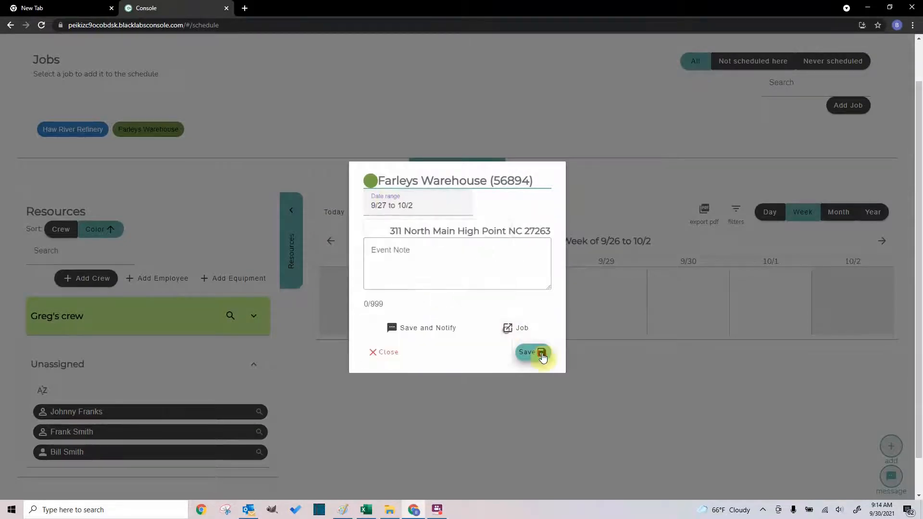
{"action": "left_click", "coordinate": [538, 353]}
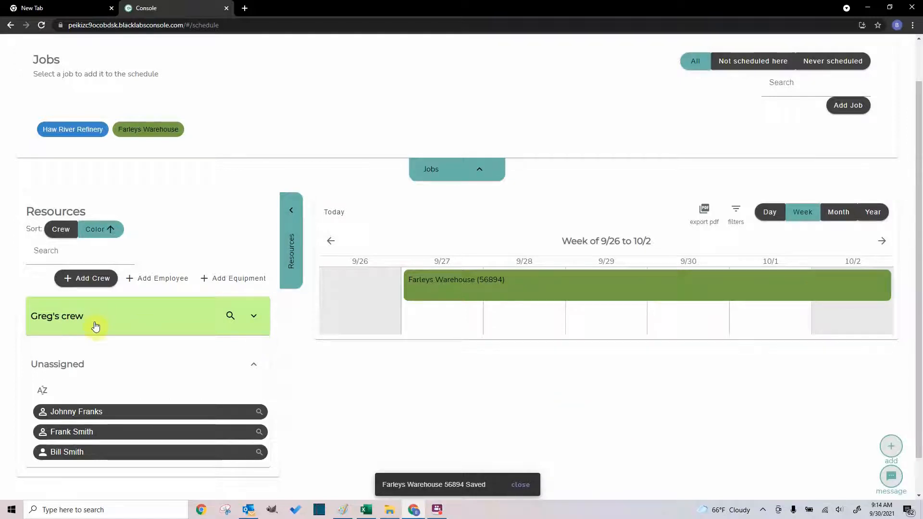
{"action": "left_click_drag", "start_coordinate": [119, 322], "coordinate": [486, 291]}
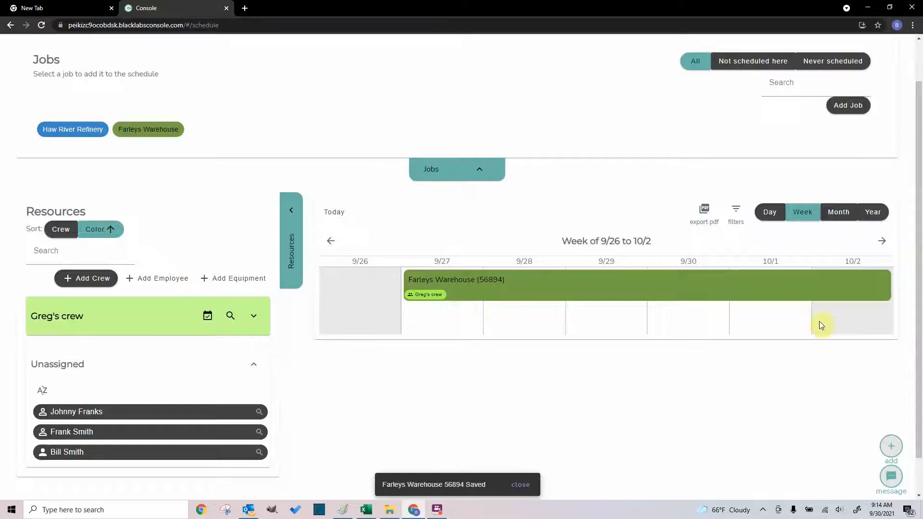
- Save the note "Be here all week" on the Farleys Warehouse event and close its details
{"action": "left_click", "coordinate": [514, 287]}
{"action": "left_click", "coordinate": [454, 251]}
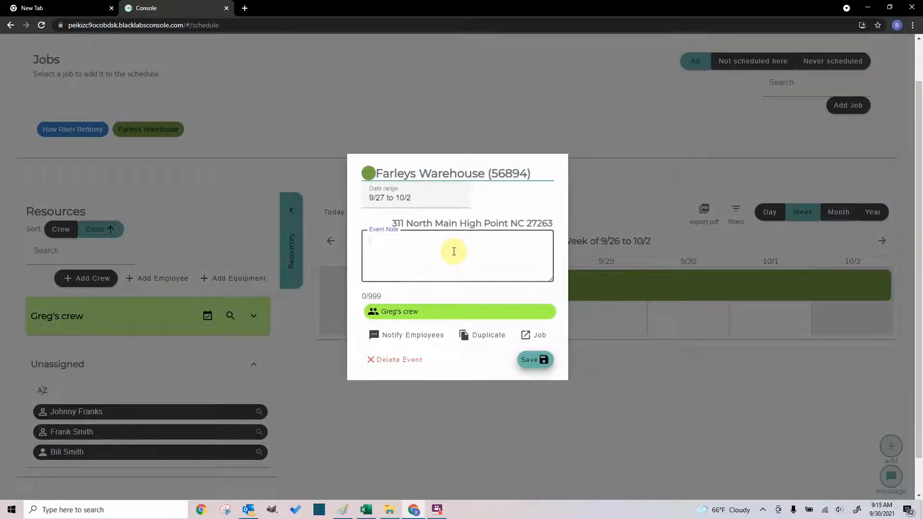
{"action": "type", "text": "Be h"}
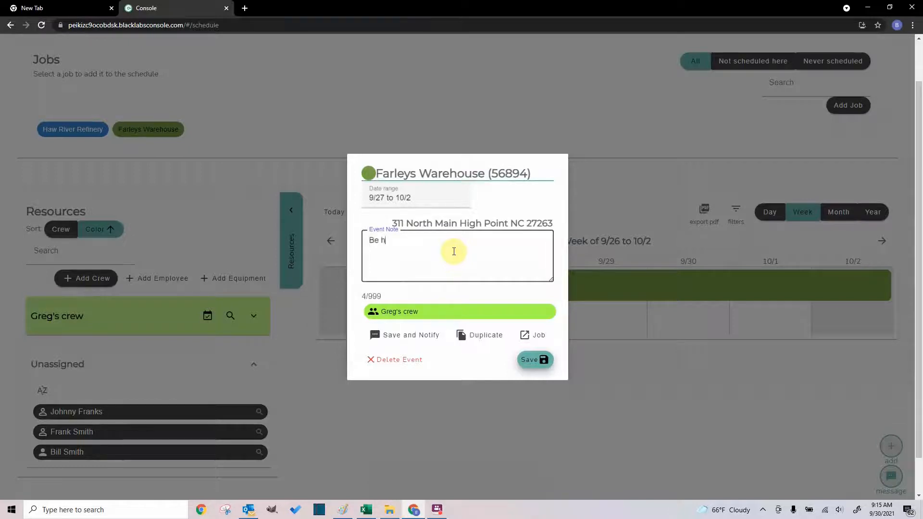
{"action": "type", "text": "ere all week"}
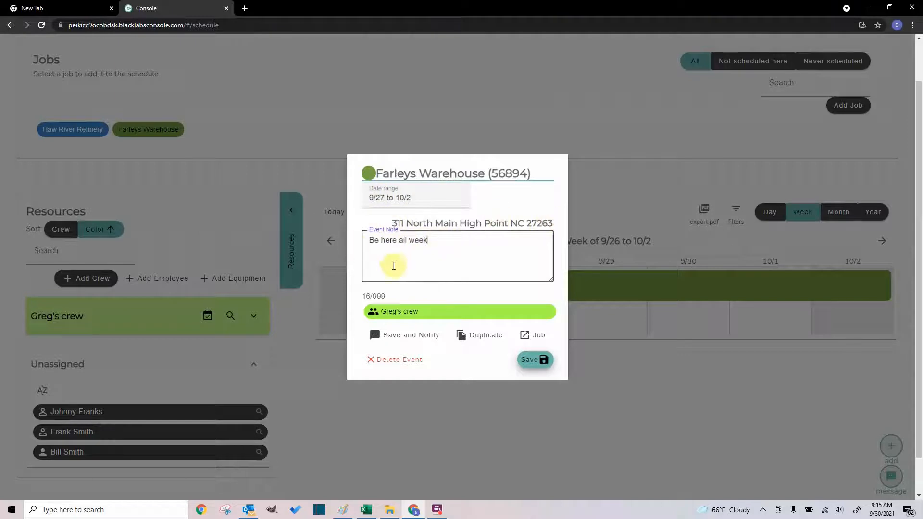
{"action": "left_click", "coordinate": [533, 364]}
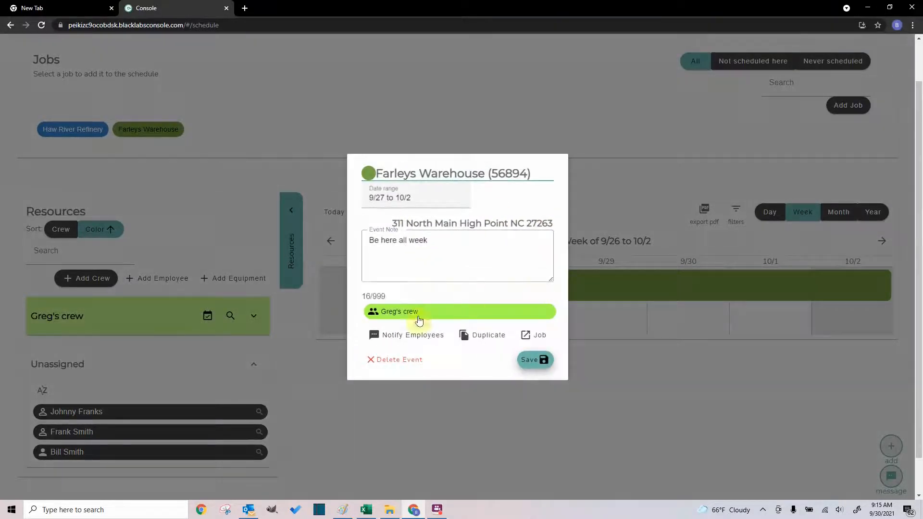
{"action": "left_click", "coordinate": [629, 416]}
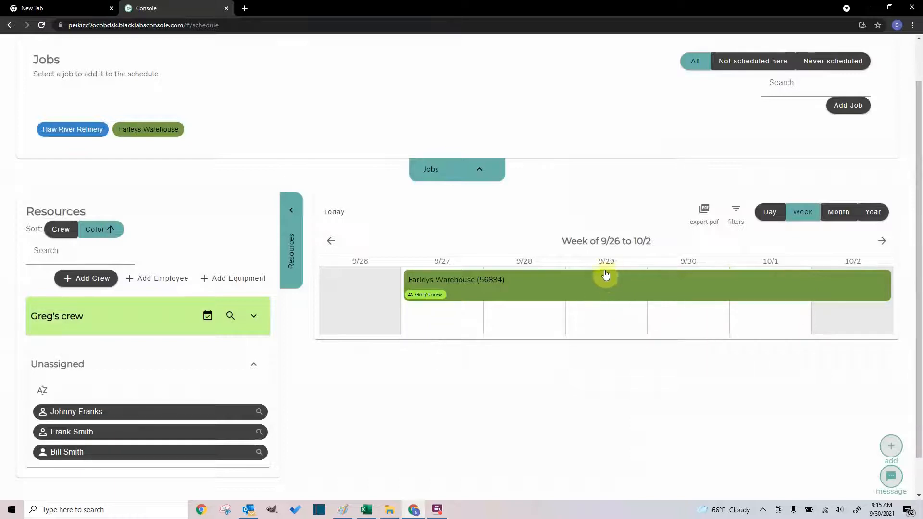
- Replace the Farleys Warehouse event note with "Dont forget to wear safety gear!", save it and notify the assigned employees
{"action": "left_click", "coordinate": [687, 287]}
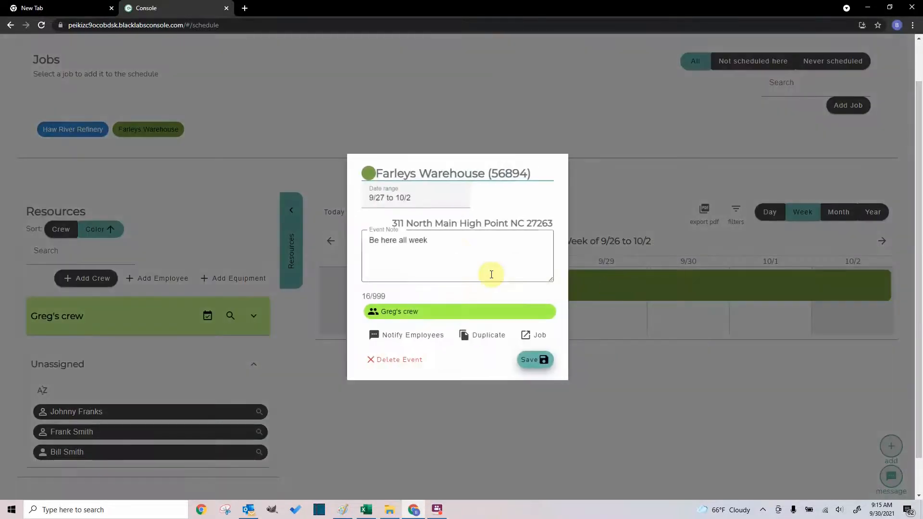
{"action": "left_click", "coordinate": [455, 243]}
{"action": "left_click_drag", "start_coordinate": [450, 242], "coordinate": [356, 239]}
{"action": "key", "text": "BackSpace"}
{"action": "type", "text": "Dont forget to wear safety gear"}
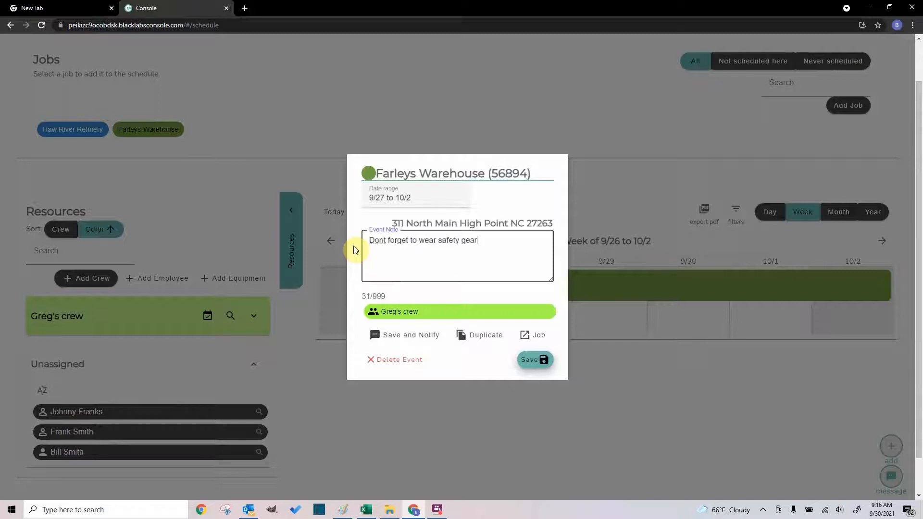
{"action": "type", "text": "!"}
{"action": "left_click", "coordinate": [410, 335]}
{"action": "left_click", "coordinate": [504, 98]}
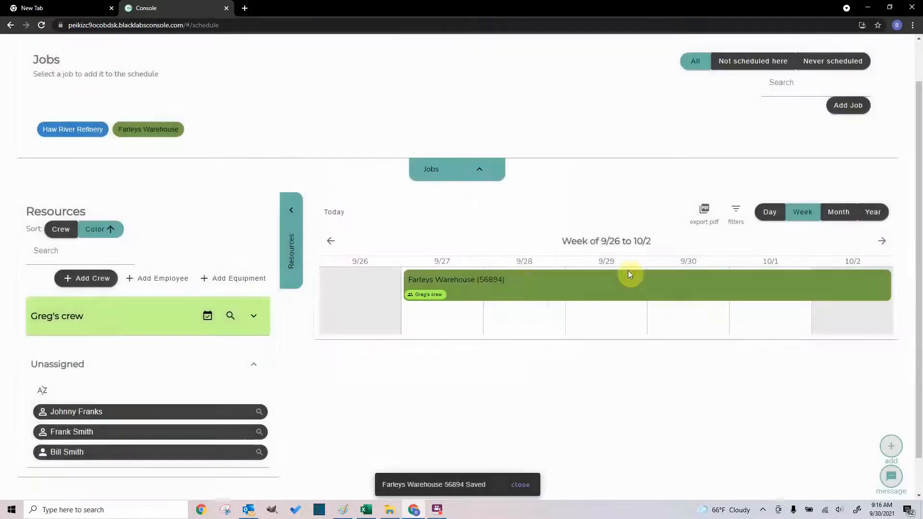
- Open the Farleys Warehouse job page from its event, review the attached notes and return to the schedule
{"action": "left_click", "coordinate": [622, 287]}
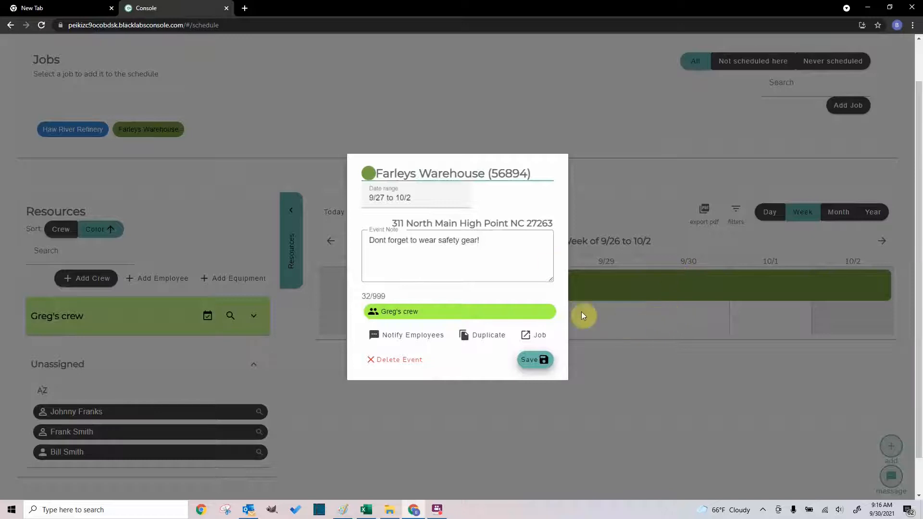
{"action": "left_click", "coordinate": [537, 337]}
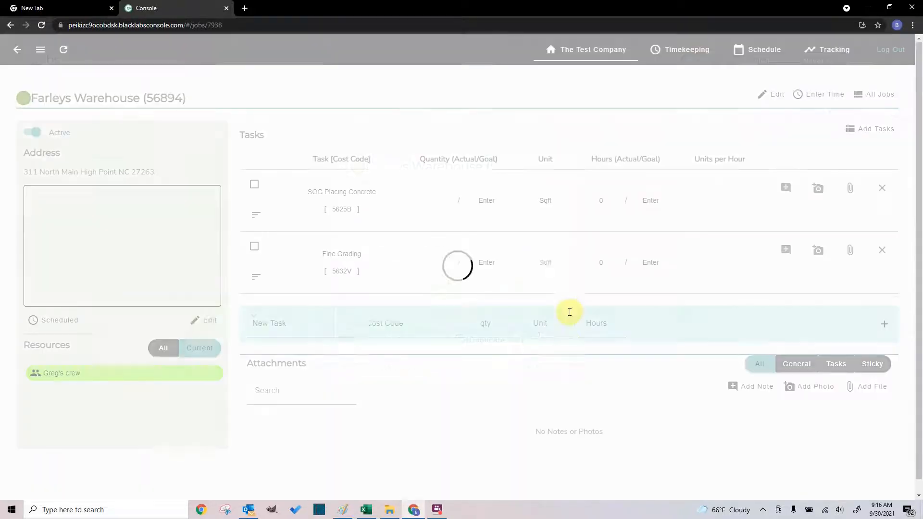
{"action": "scroll", "coordinate": [495, 365], "scroll_direction": "down", "scroll_amount": 2}
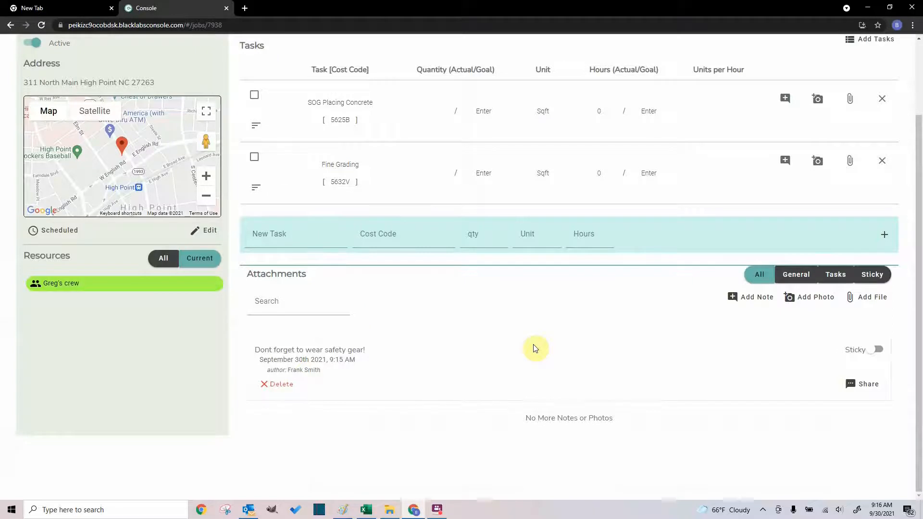
{"action": "scroll", "coordinate": [535, 348], "scroll_direction": "up", "scroll_amount": 2}
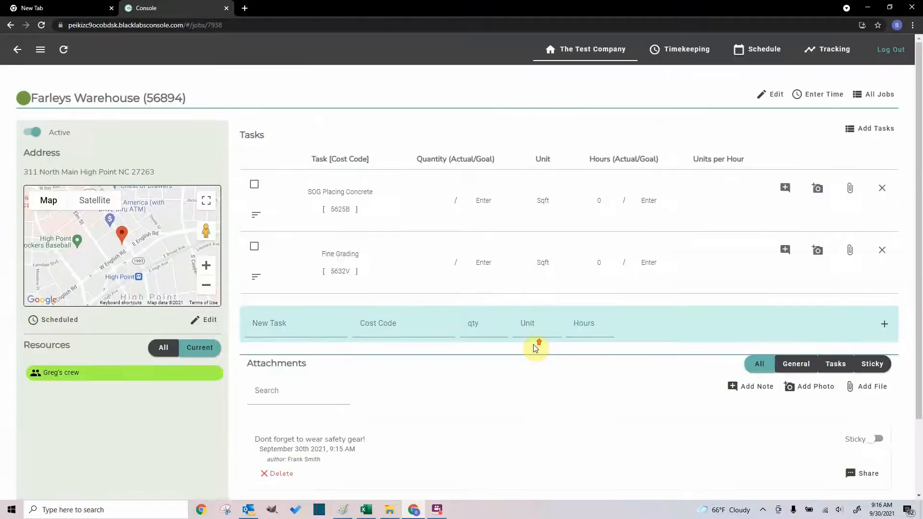
{"action": "left_click", "coordinate": [766, 53]}
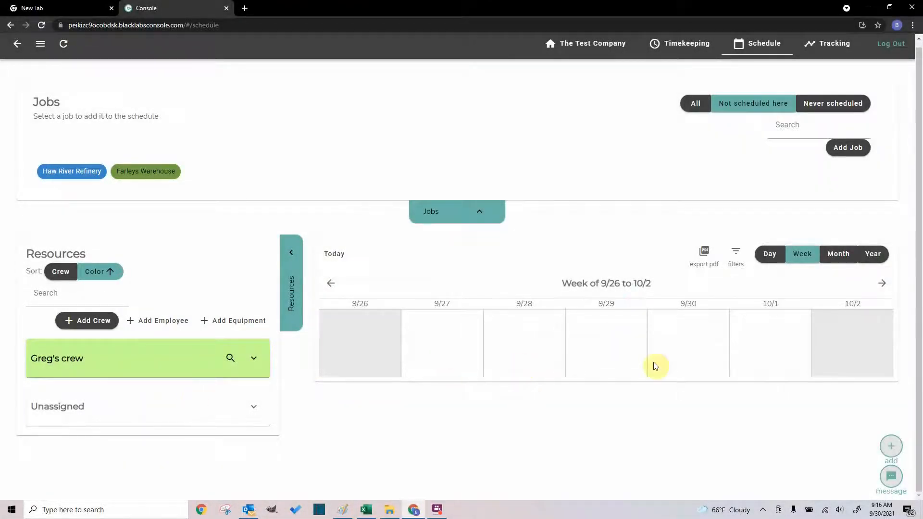
- Schedule the Haw River Refinery job from 9/27 to 9/30 and assign the green crew to it
{"action": "left_click", "coordinate": [66, 174]}
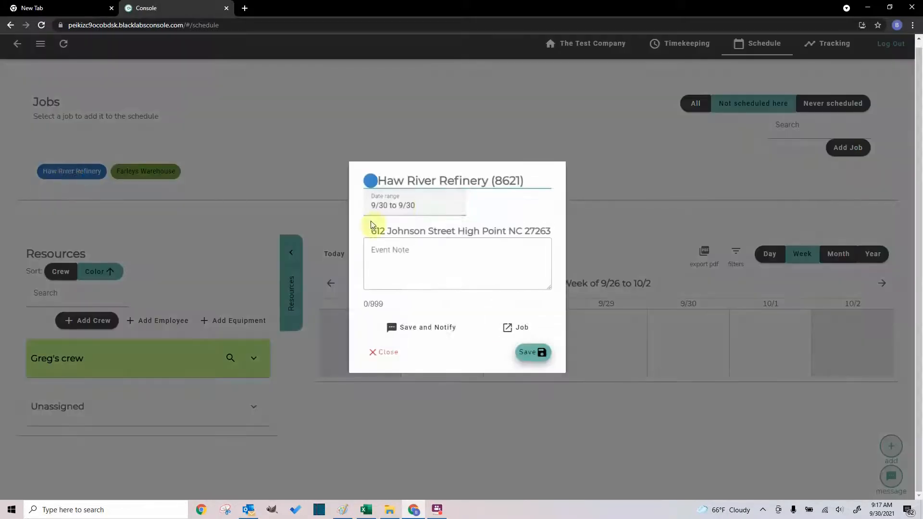
{"action": "left_click", "coordinate": [395, 204]}
{"action": "left_click", "coordinate": [458, 337]}
{"action": "left_click", "coordinate": [395, 337]}
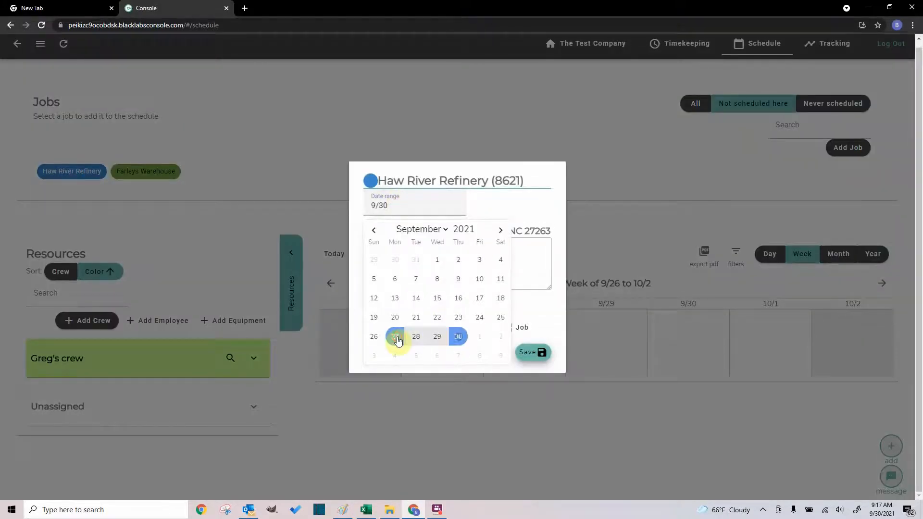
{"action": "left_click", "coordinate": [542, 352]}
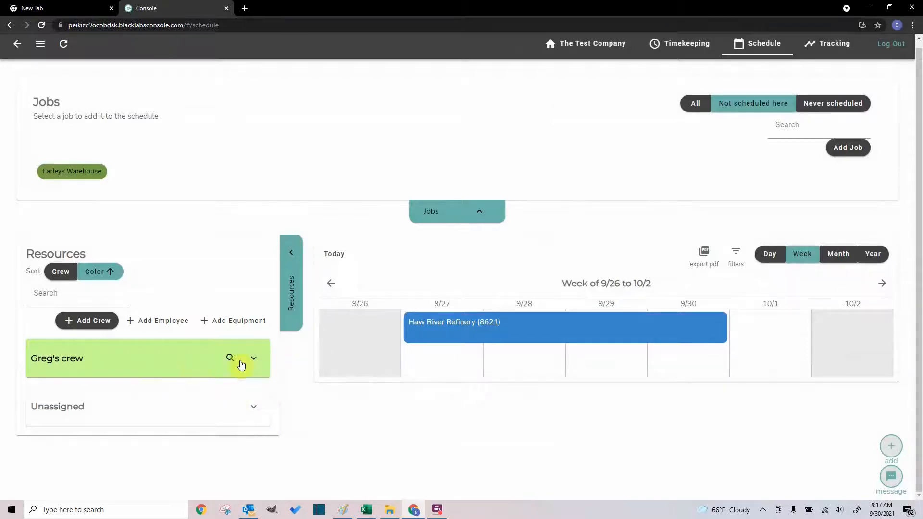
{"action": "left_click_drag", "start_coordinate": [151, 368], "coordinate": [511, 342]}
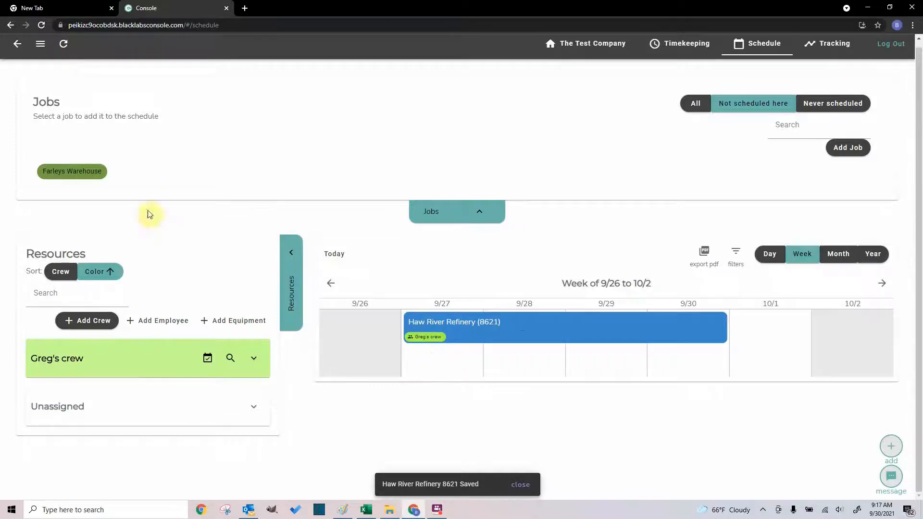
- Schedule the Farleys Warehouse job for the single day 9/27
{"action": "left_click", "coordinate": [73, 172]}
{"action": "left_click", "coordinate": [385, 205]}
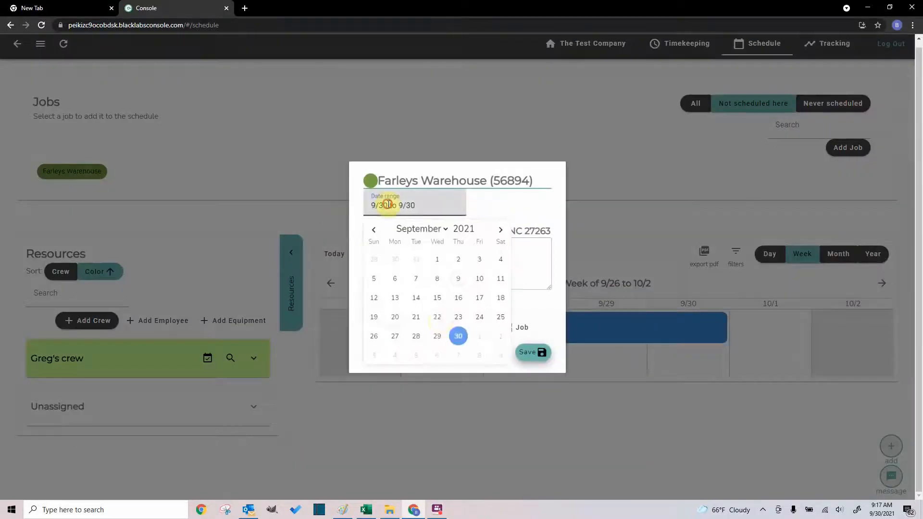
{"action": "left_click", "coordinate": [397, 337]}
{"action": "left_click", "coordinate": [397, 338]}
{"action": "left_click", "coordinate": [520, 356]}
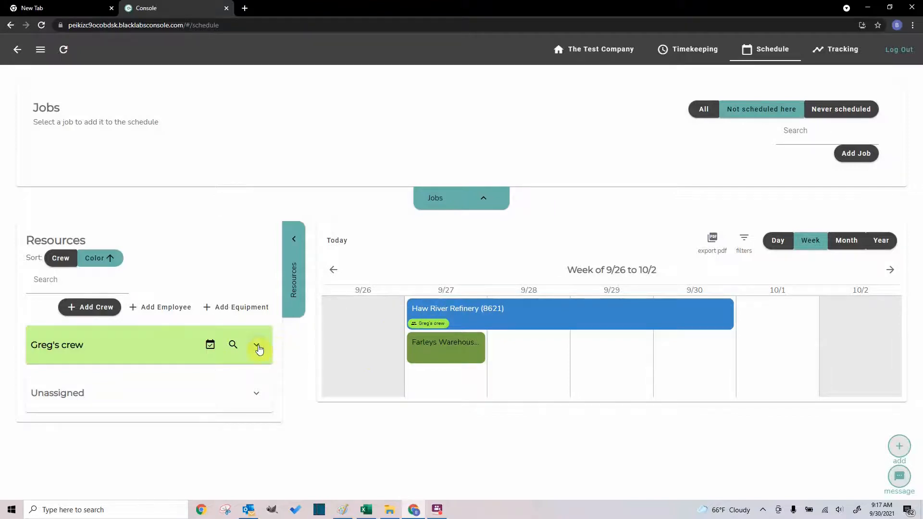
- Assign the second member of the green crew to the 9/27 Farleys Warehouse event, accepting the double booking
{"action": "left_click", "coordinate": [257, 347]}
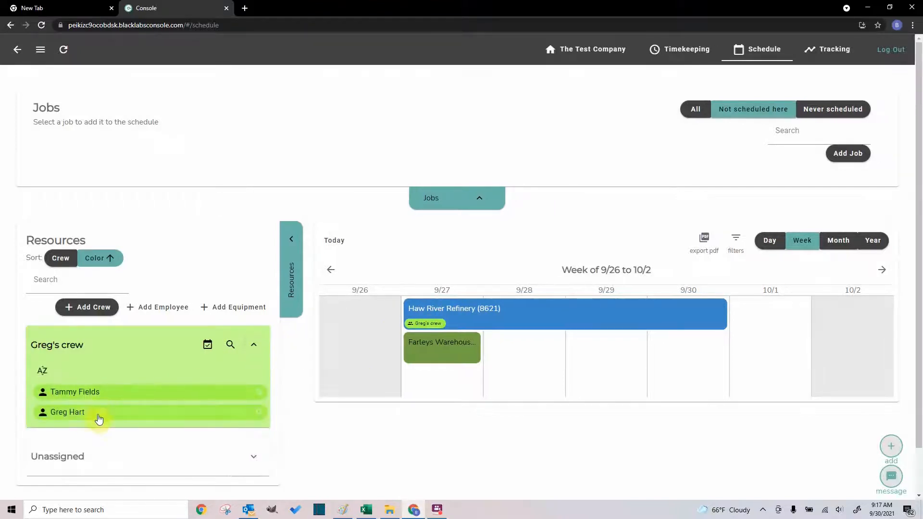
{"action": "left_click_drag", "start_coordinate": [103, 418], "coordinate": [464, 367]}
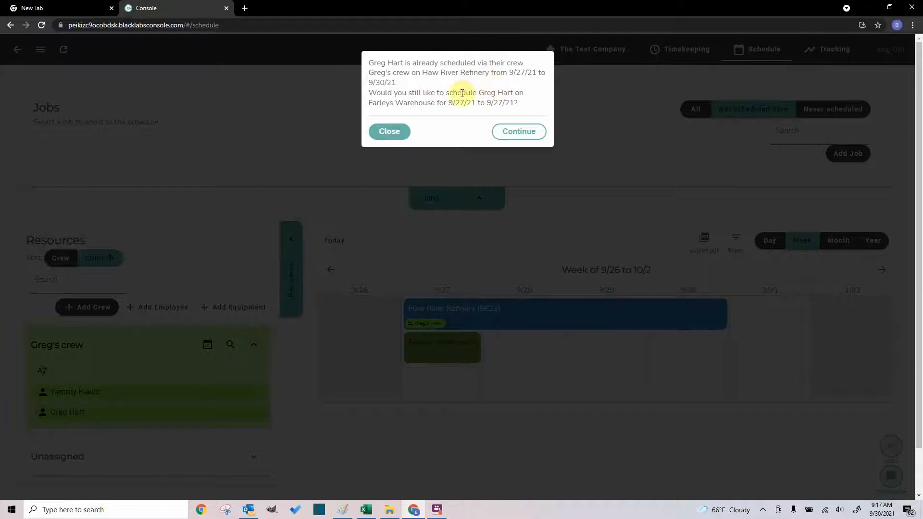
{"action": "left_click", "coordinate": [512, 132]}
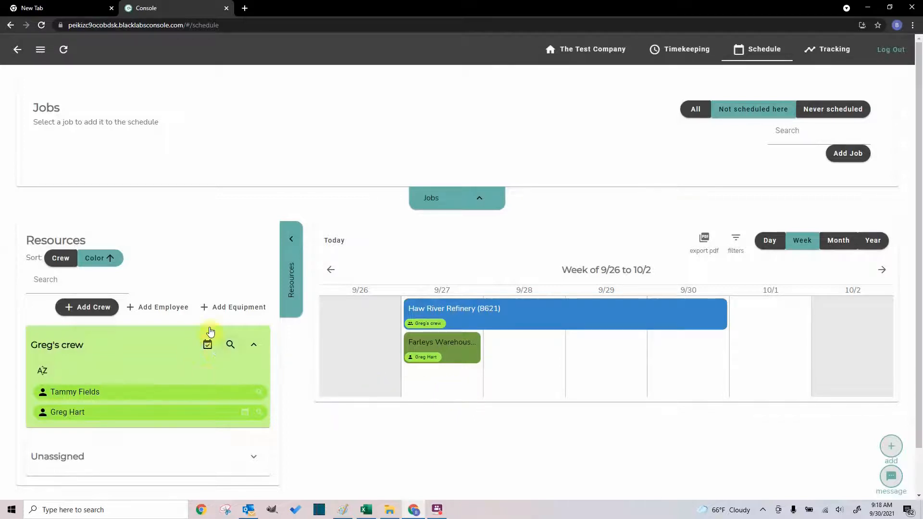
{"action": "left_click", "coordinate": [250, 345]}
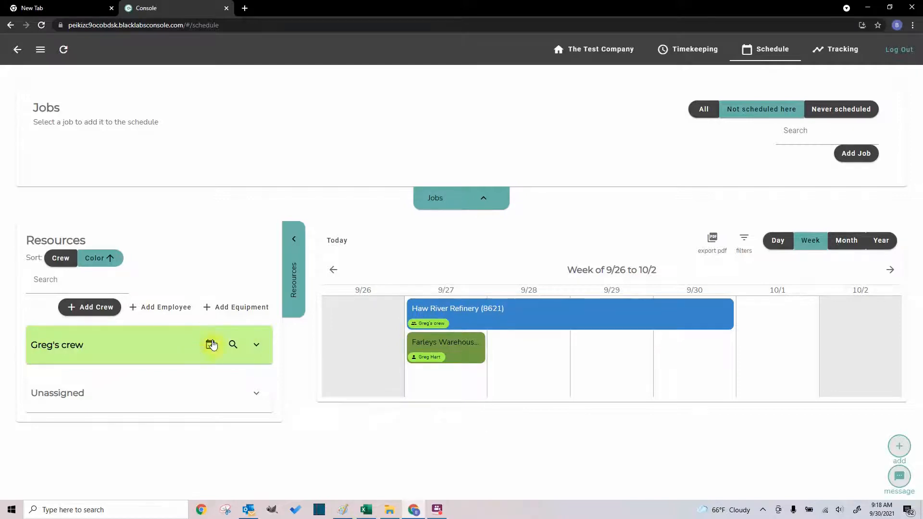
{"action": "left_click", "coordinate": [257, 346]}
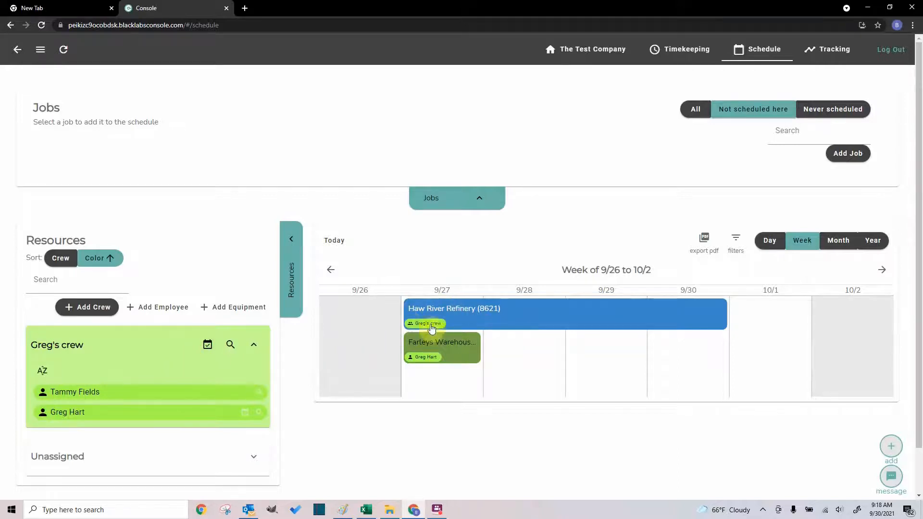
{"action": "left_click", "coordinate": [359, 295]}
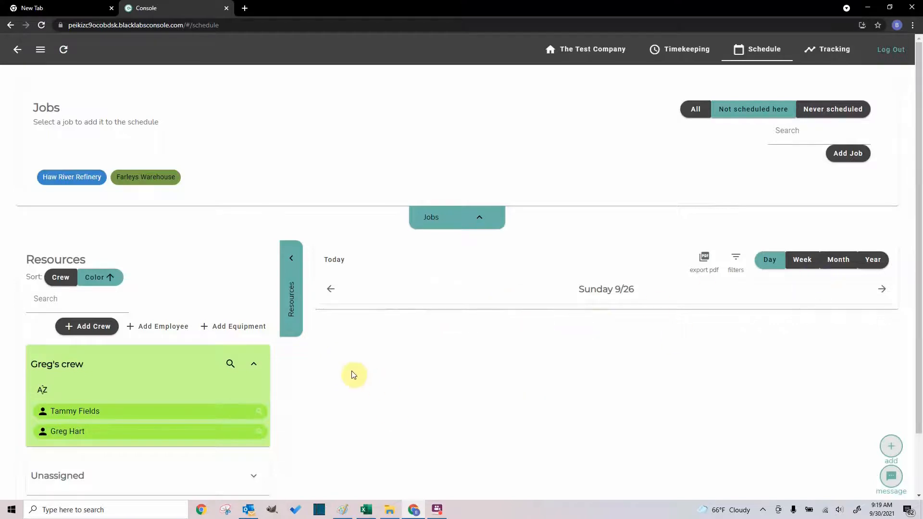
{"action": "left_click", "coordinate": [839, 259]}
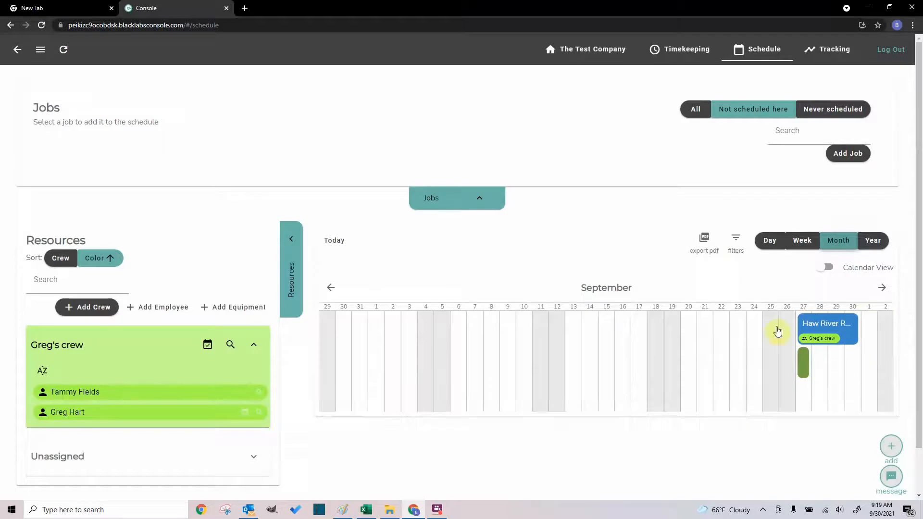
- In the week schedule, remove the crew from the Haw River Refinery event and the employee from the Farleys Warehouse event
{"action": "left_click", "coordinate": [803, 242]}
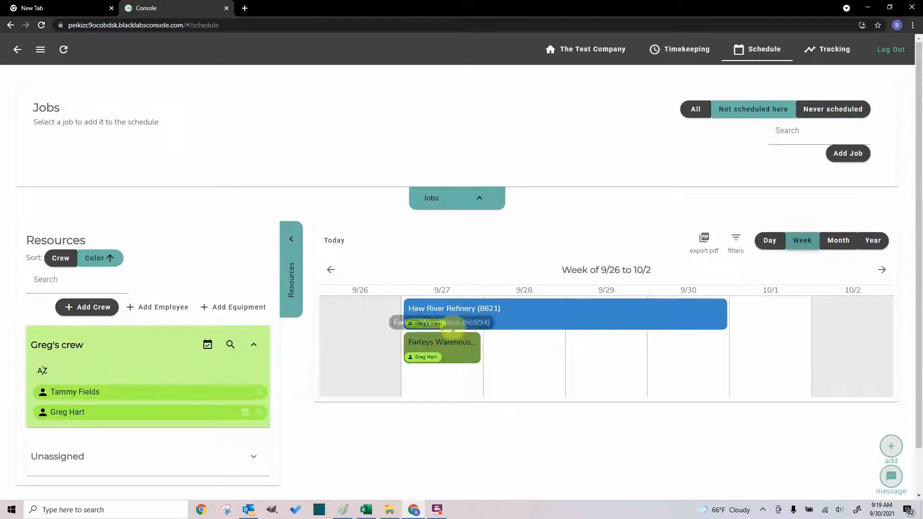
{"action": "left_click_drag", "start_coordinate": [424, 323], "coordinate": [616, 269]}
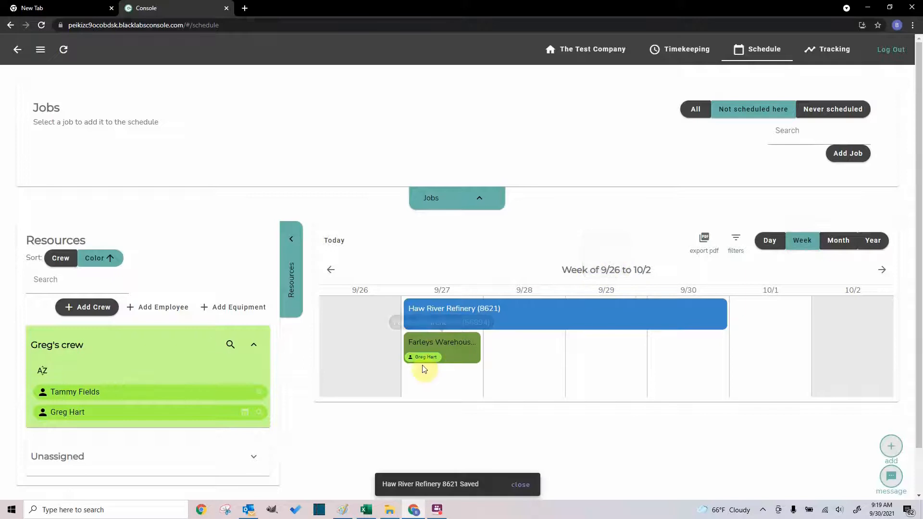
{"action": "left_click_drag", "start_coordinate": [423, 357], "coordinate": [614, 270]}
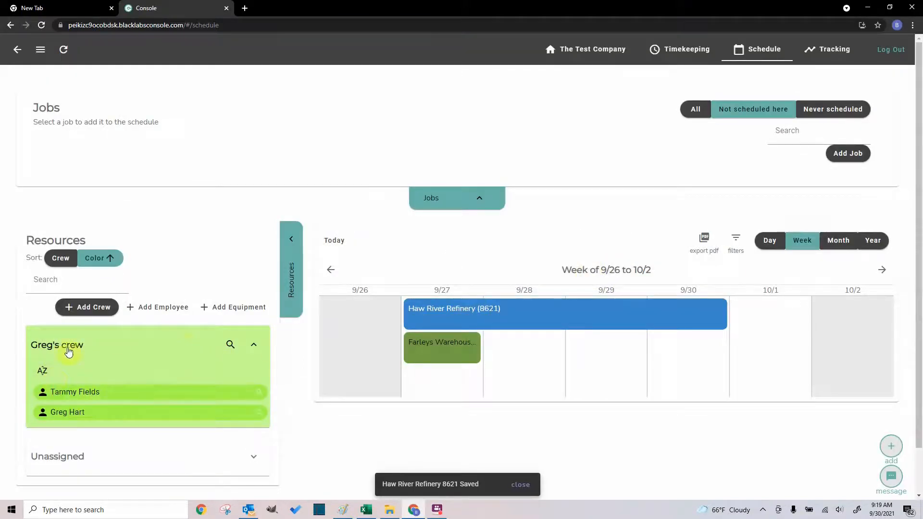
- Rename the green crew as Laborers
{"action": "left_click", "coordinate": [231, 345]}
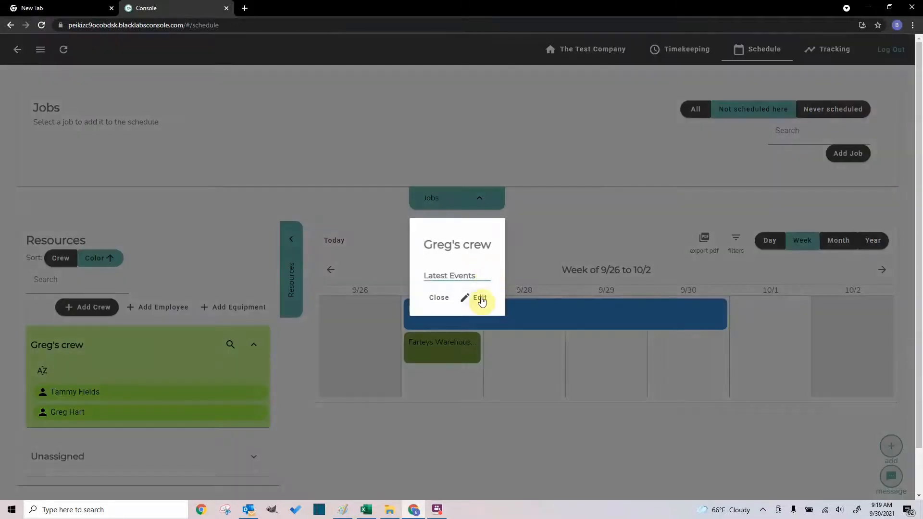
{"action": "left_click", "coordinate": [482, 297]}
{"action": "triple_click", "coordinate": [417, 253]}
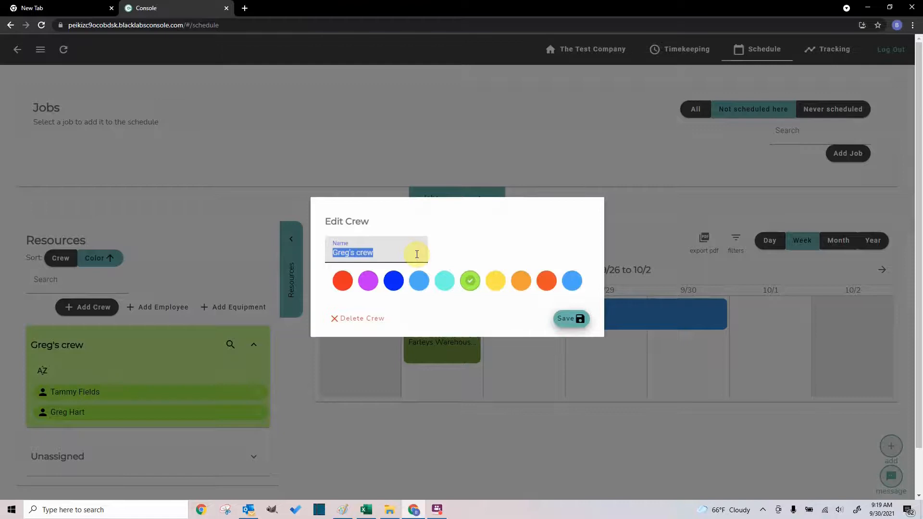
{"action": "type", "text": "Laborers"}
{"action": "left_click", "coordinate": [581, 319]}
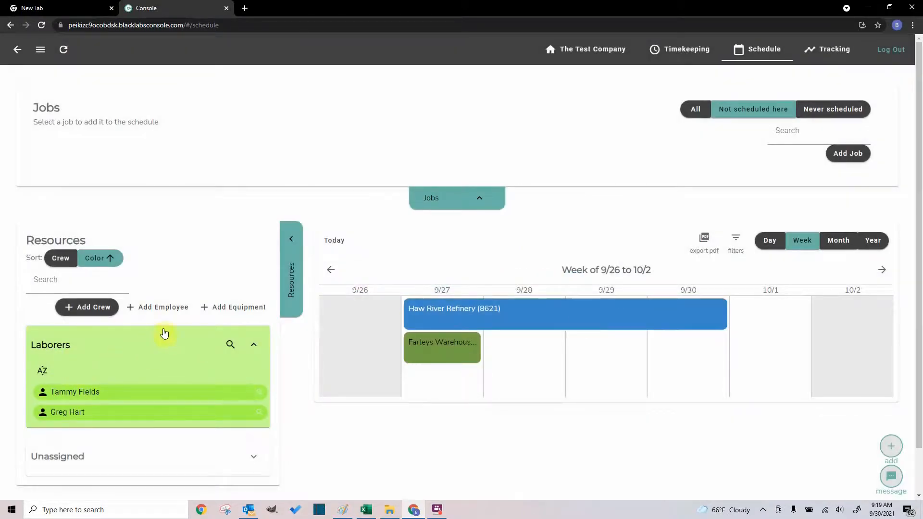
- Add a new orange crew named Foreman
{"action": "left_click", "coordinate": [98, 309]}
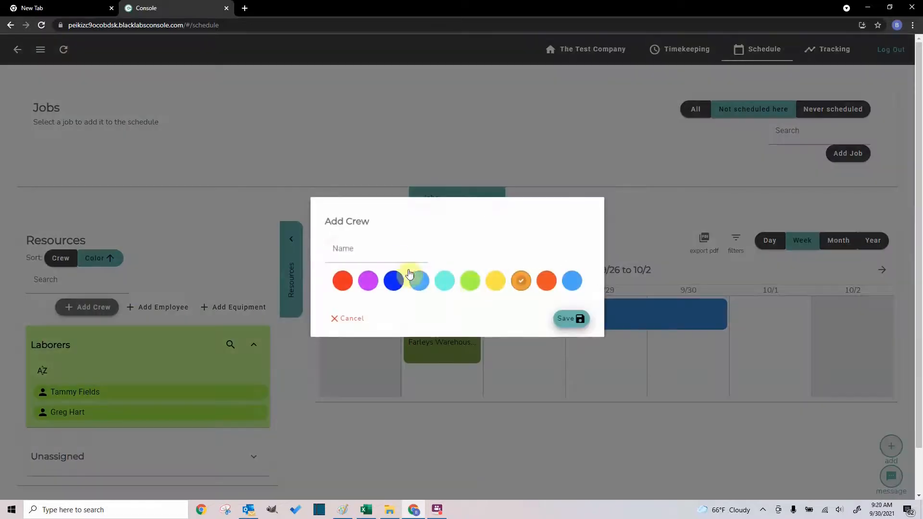
{"action": "left_click", "coordinate": [397, 260]}
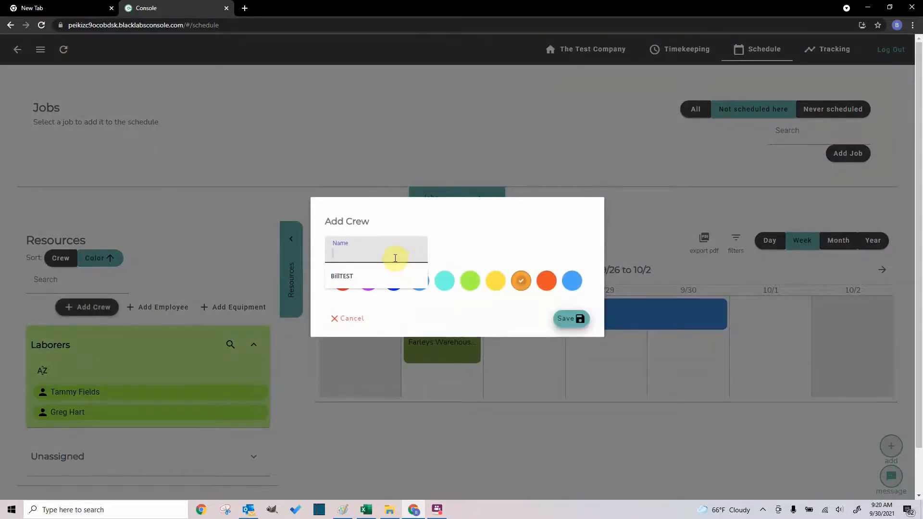
{"action": "type", "text": "Foreman"}
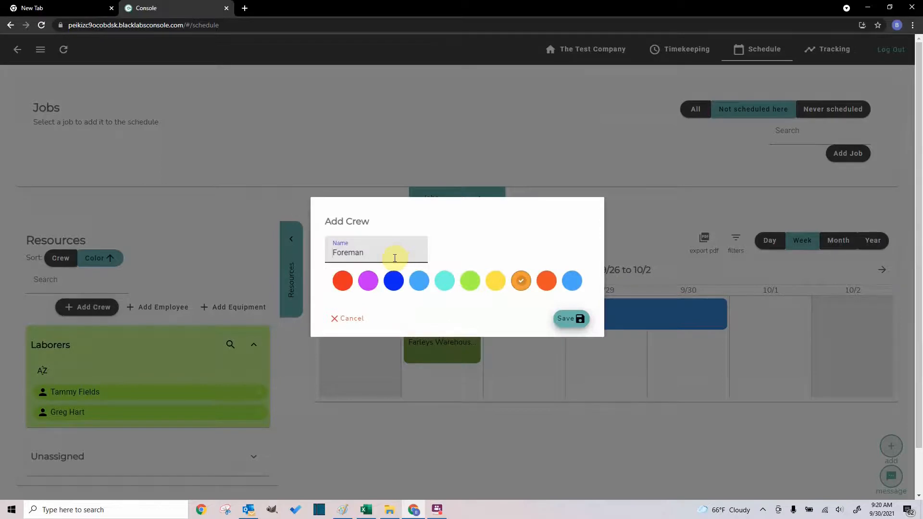
{"action": "left_click", "coordinate": [571, 319]}
{"action": "left_click", "coordinate": [585, 321]}
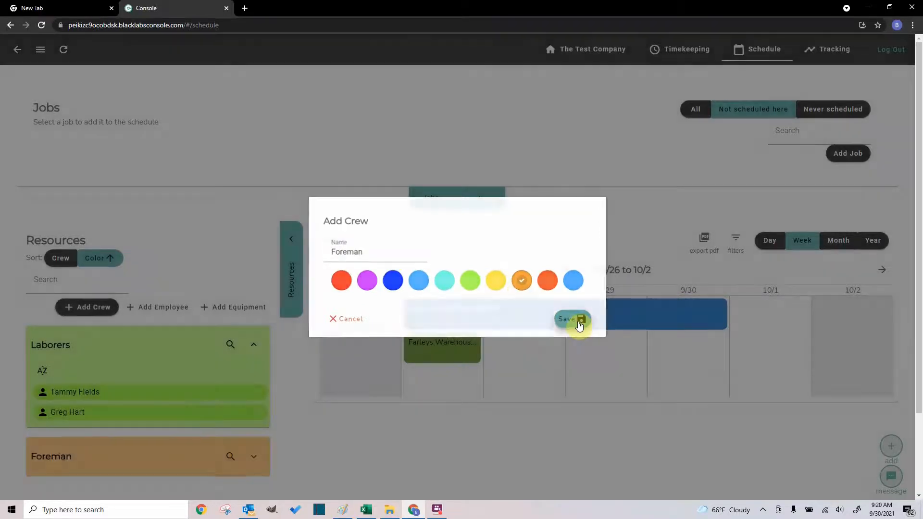
- Move the first two unassigned employees into the Foreman crew
{"action": "left_click", "coordinate": [253, 344]}
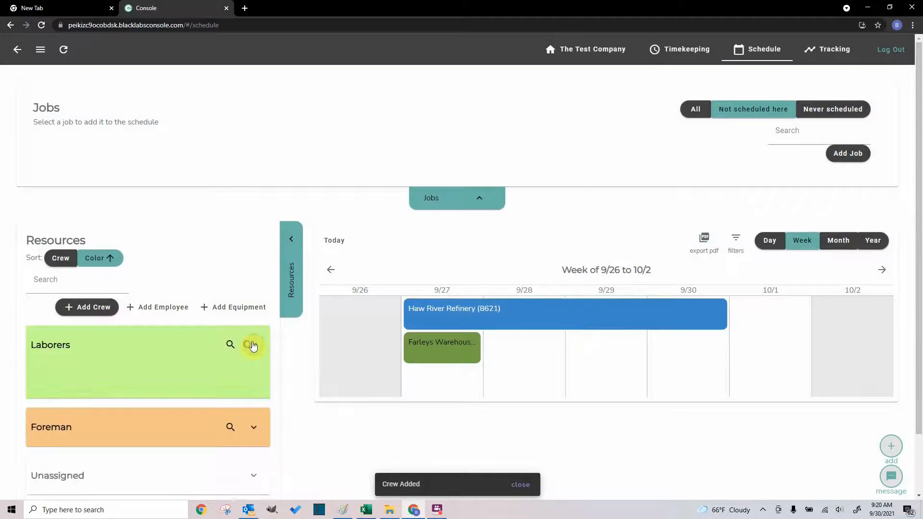
{"action": "scroll", "coordinate": [216, 361], "scroll_direction": "down", "scroll_amount": 1}
{"action": "left_click", "coordinate": [254, 407]}
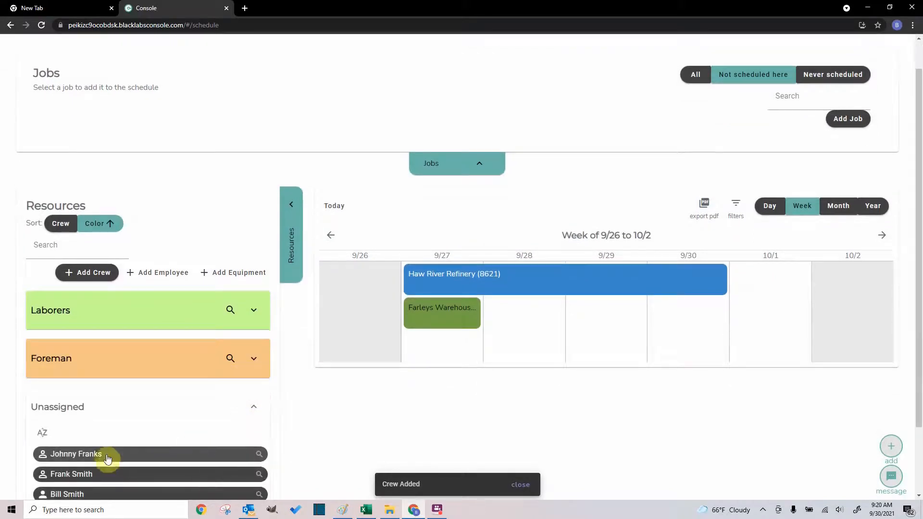
{"action": "left_click_drag", "start_coordinate": [102, 458], "coordinate": [154, 365]}
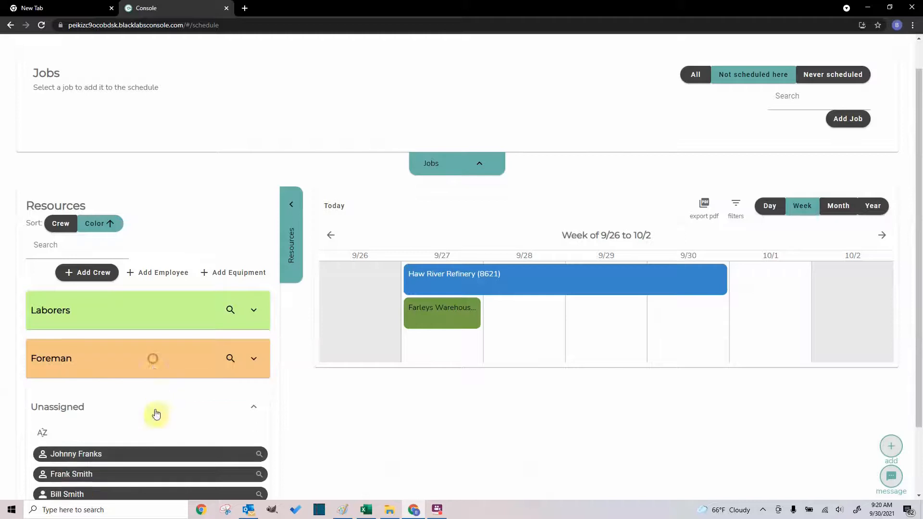
{"action": "left_click_drag", "start_coordinate": [103, 461], "coordinate": [158, 369]}
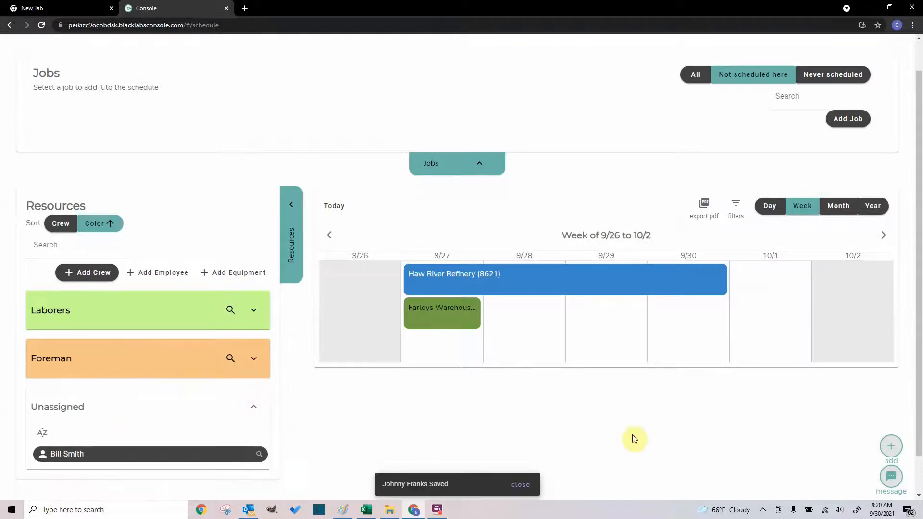
- In the day view of Monday 9/27, assign the first Foreman employee to Haw River Refinery and the second to Farleys Warehouse
{"action": "scroll", "coordinate": [633, 435], "scroll_direction": "up", "scroll_amount": 1}
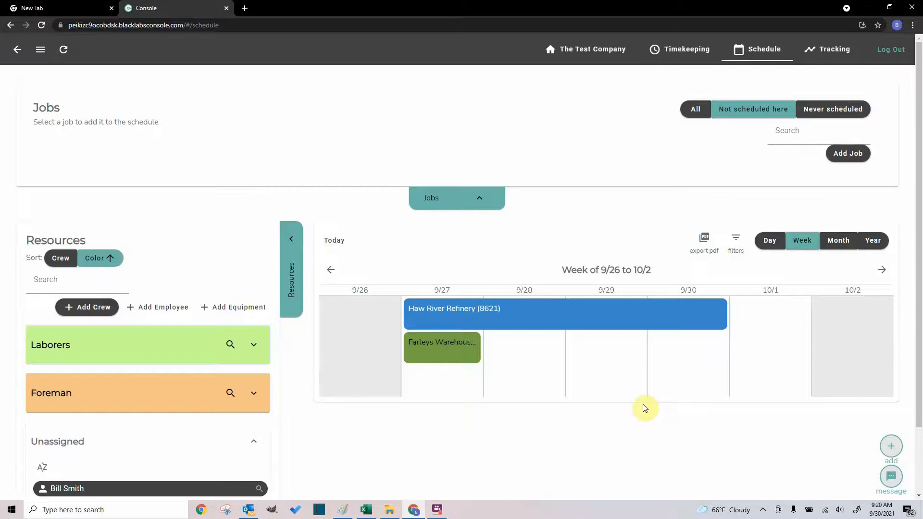
{"action": "left_click", "coordinate": [449, 290]}
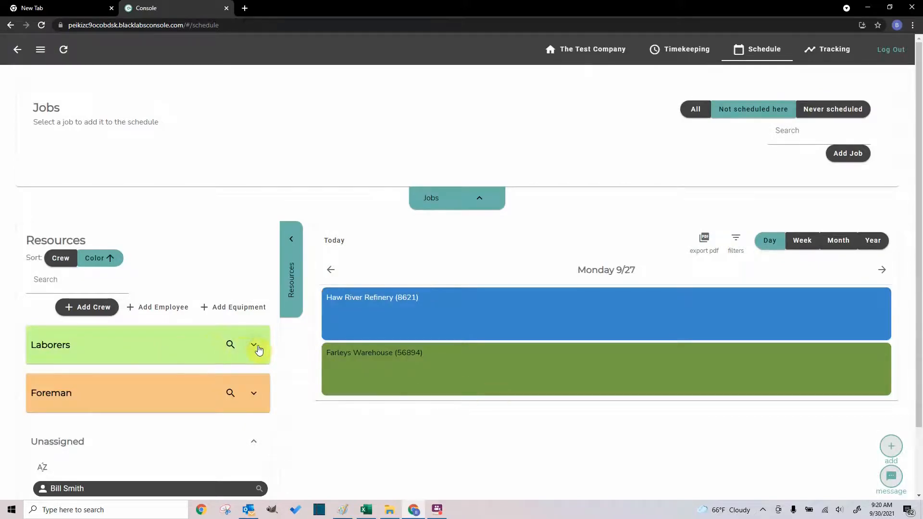
{"action": "left_click", "coordinate": [254, 393]}
{"action": "left_click_drag", "start_coordinate": [132, 441], "coordinate": [419, 327]}
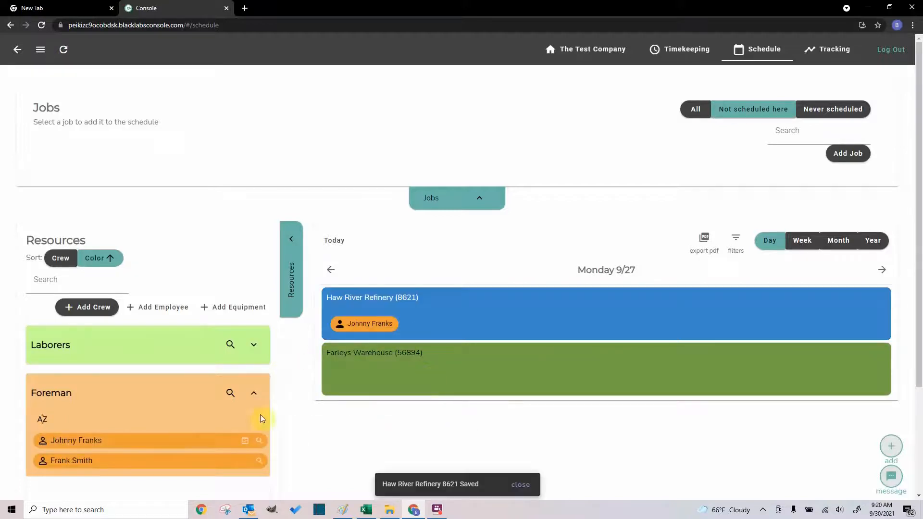
{"action": "left_click_drag", "start_coordinate": [160, 462], "coordinate": [483, 379]}
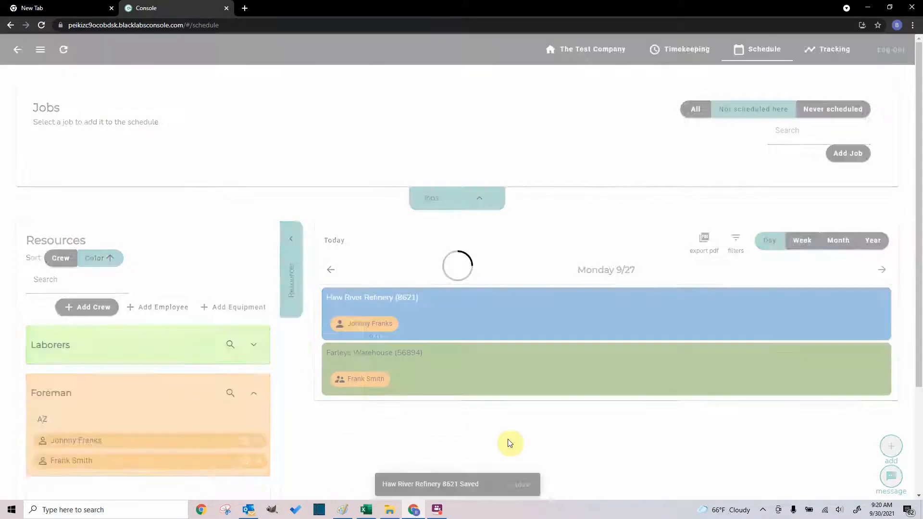
- Assign the first Laborers employee to Haw River Refinery and the second to Farleys Warehouse
{"action": "left_click", "coordinate": [255, 345]}
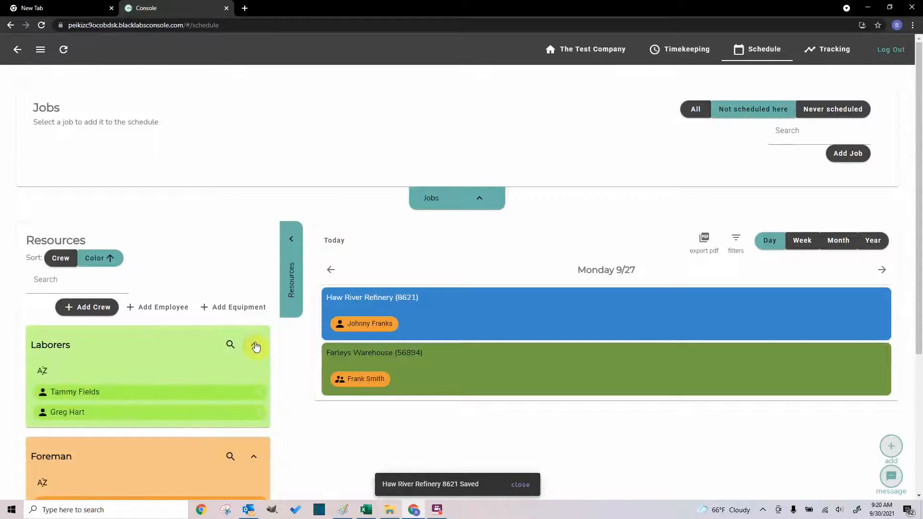
{"action": "left_click_drag", "start_coordinate": [137, 398], "coordinate": [571, 327]}
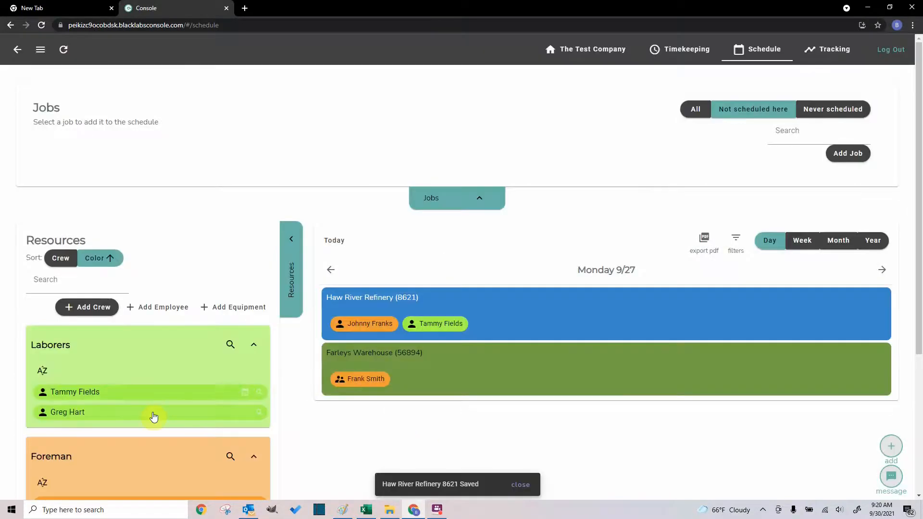
{"action": "left_click_drag", "start_coordinate": [152, 417], "coordinate": [527, 383]}
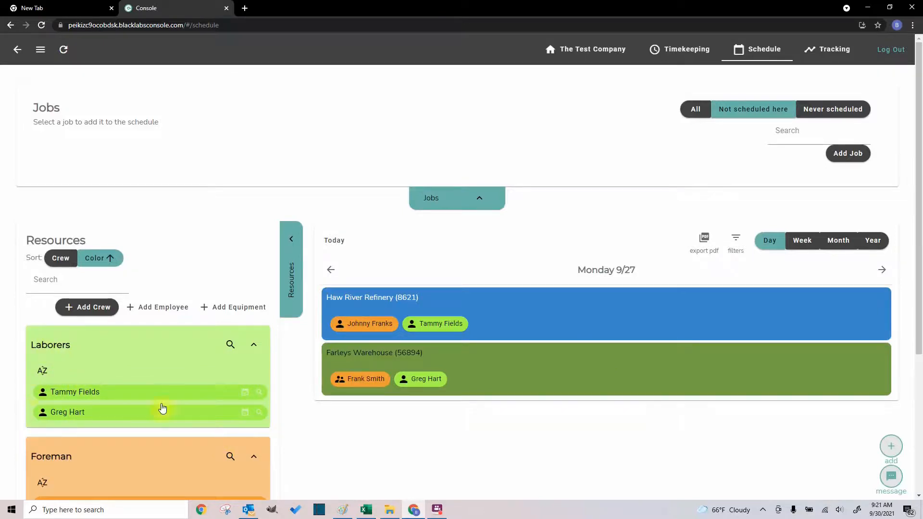
- Toggle the alphabetical sorting of the Laborers crew's members back and forth
{"action": "left_click", "coordinate": [48, 373]}
{"action": "left_click", "coordinate": [48, 373]}
{"action": "left_click", "coordinate": [48, 373]}
{"action": "left_click", "coordinate": [49, 373]}
- Try both directions of the color sort on the crews, and set the sorting to crew name in descending order
{"action": "scroll", "coordinate": [343, 385], "scroll_direction": "down", "scroll_amount": 2}
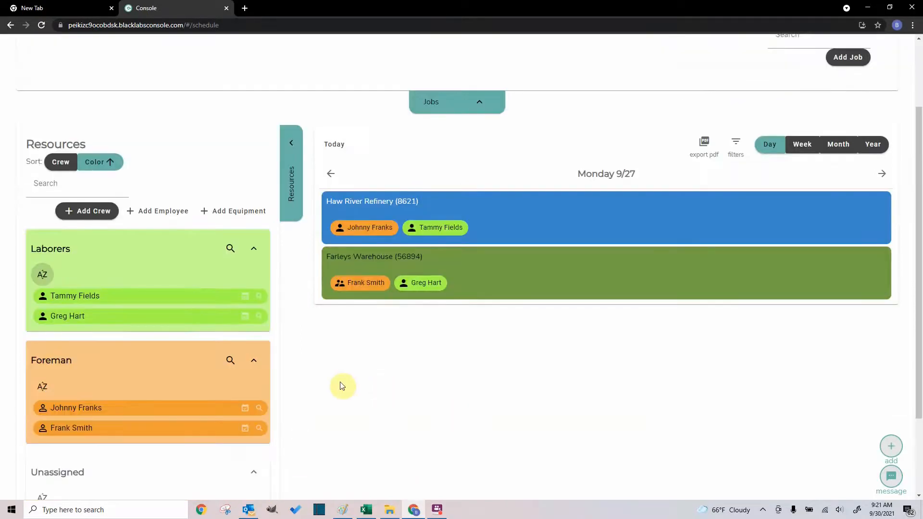
{"action": "left_click", "coordinate": [110, 163]}
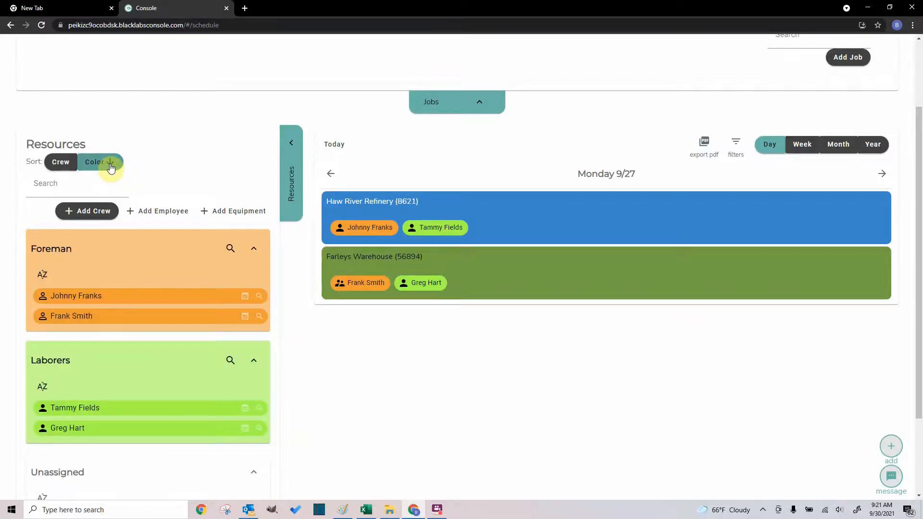
{"action": "left_click", "coordinate": [110, 166]}
{"action": "left_click", "coordinate": [110, 166]}
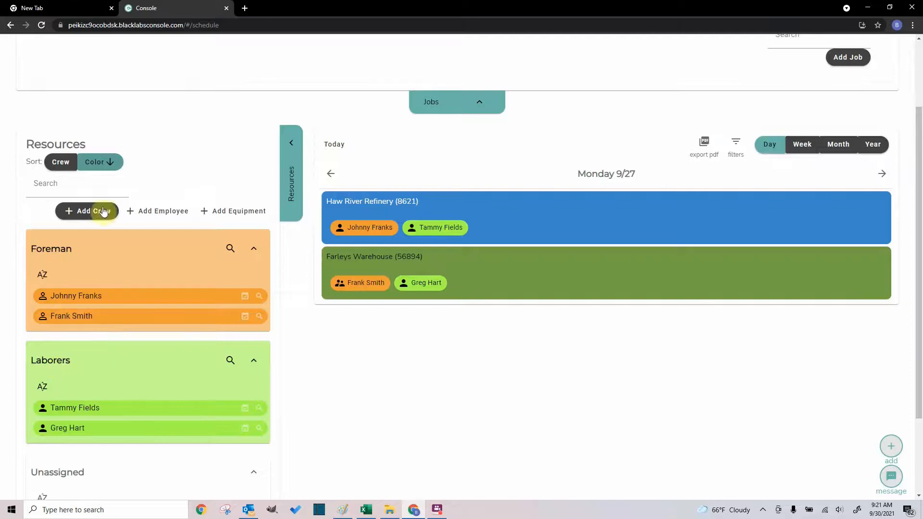
{"action": "left_click", "coordinate": [110, 166]}
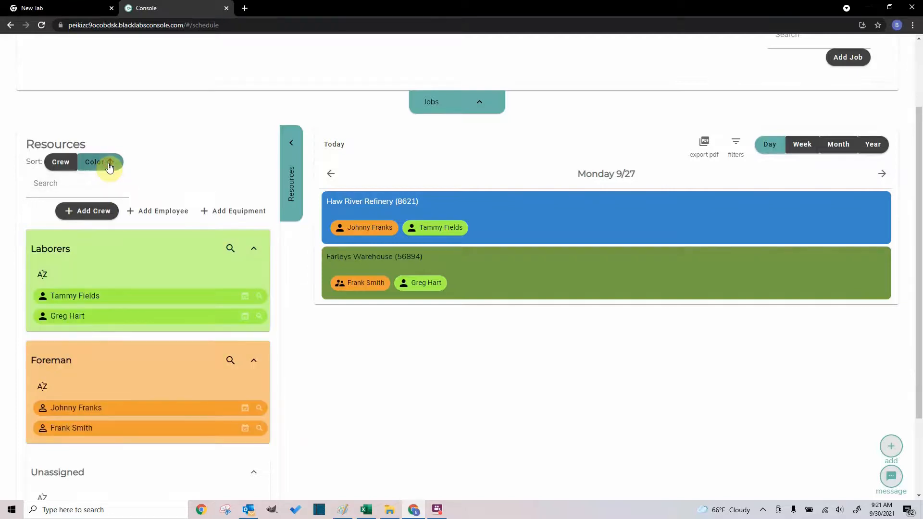
{"action": "left_click", "coordinate": [56, 167]}
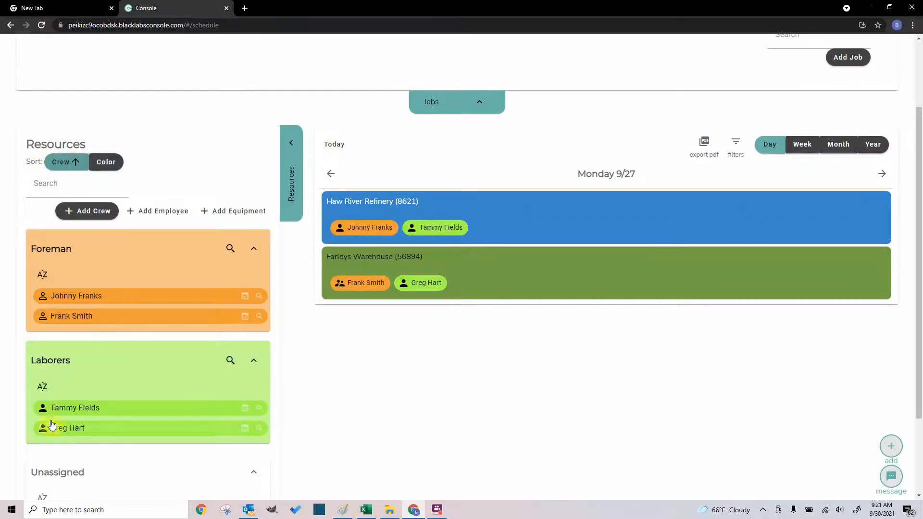
{"action": "left_click", "coordinate": [59, 163]}
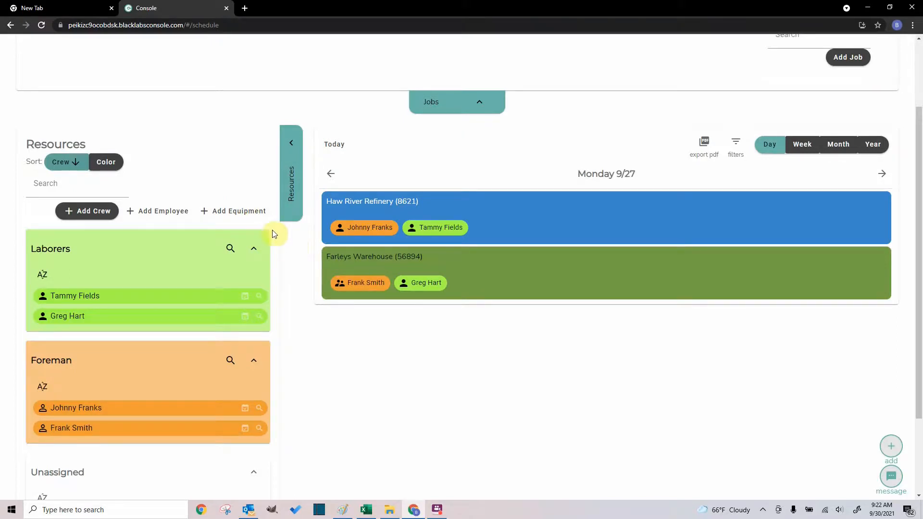
- Add a new equipment item named Dozer, assigned to the Laborers crew
{"action": "left_click", "coordinate": [243, 215]}
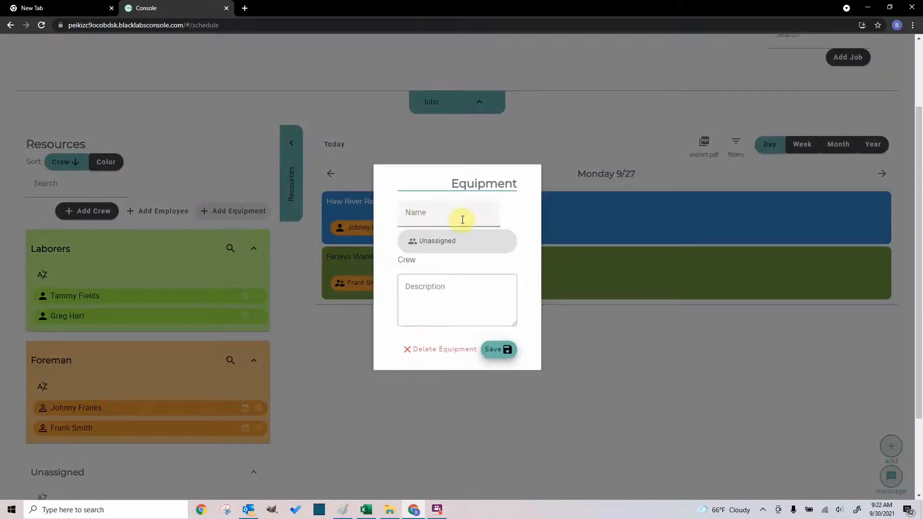
{"action": "left_click", "coordinate": [463, 220]}
{"action": "type", "text": "Dozer"}
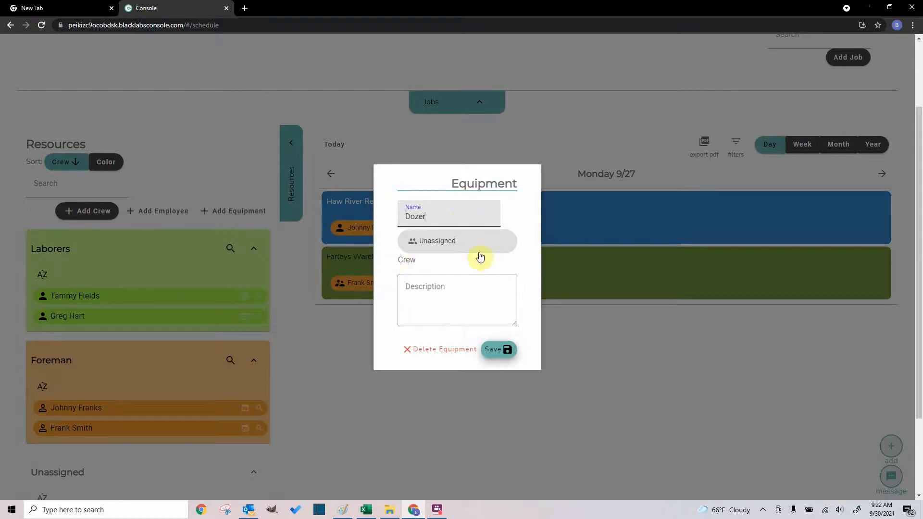
{"action": "left_click", "coordinate": [464, 248]}
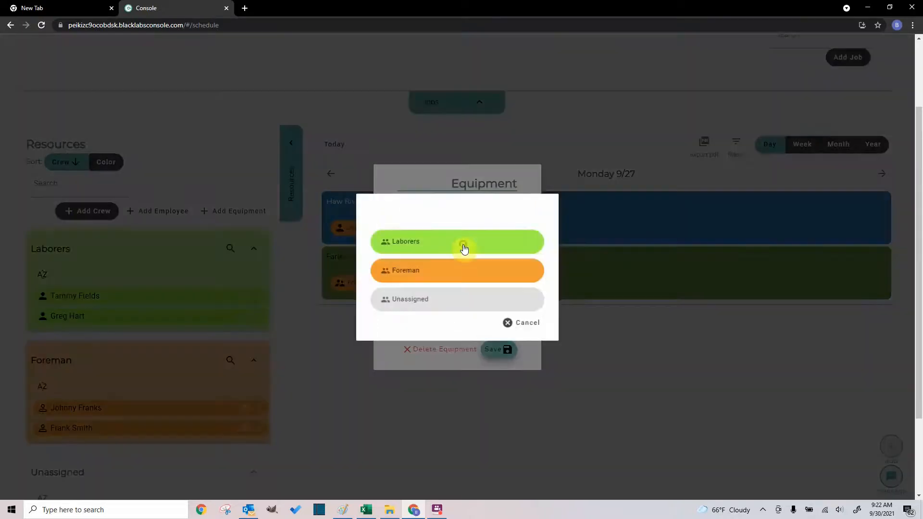
{"action": "left_click", "coordinate": [423, 241]}
{"action": "left_click", "coordinate": [506, 351]}
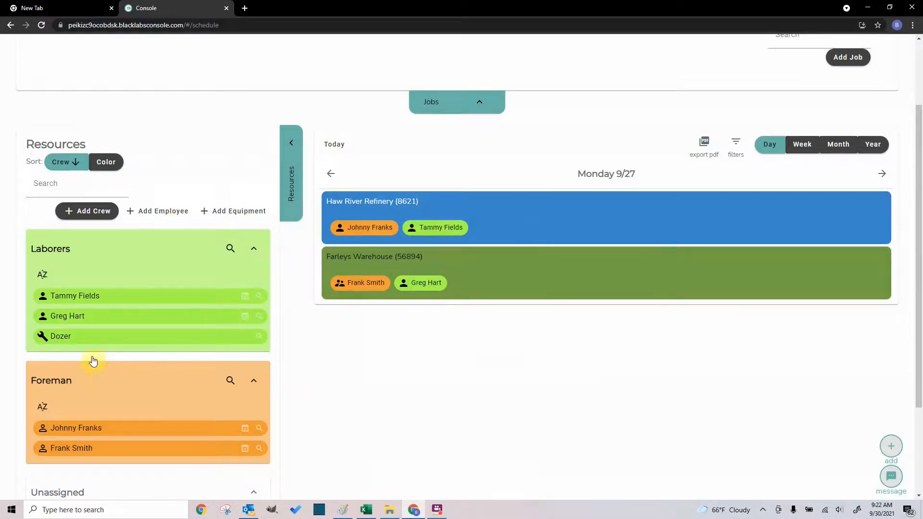
- Add the description "fdhaeaeaerqerad" to the Dozer equipment and save it
{"action": "left_click", "coordinate": [259, 341]}
{"action": "left_click", "coordinate": [479, 312]}
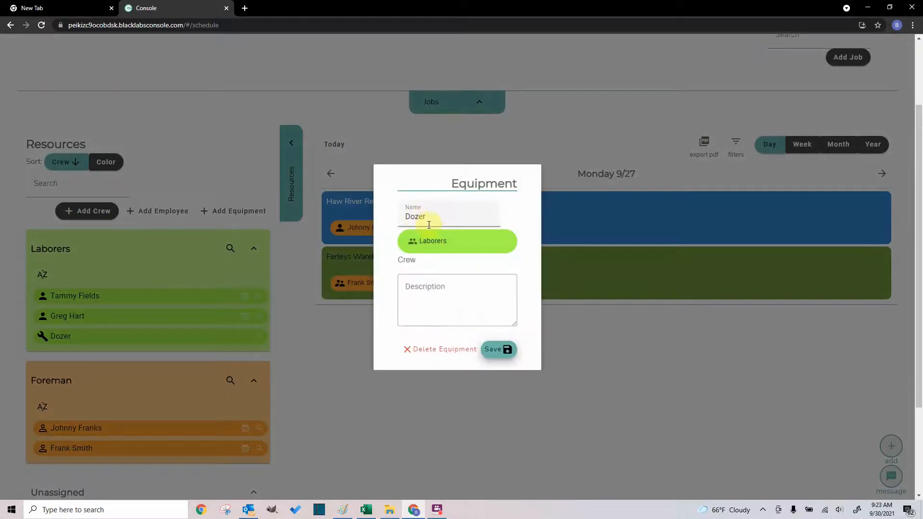
{"action": "left_click", "coordinate": [413, 287]}
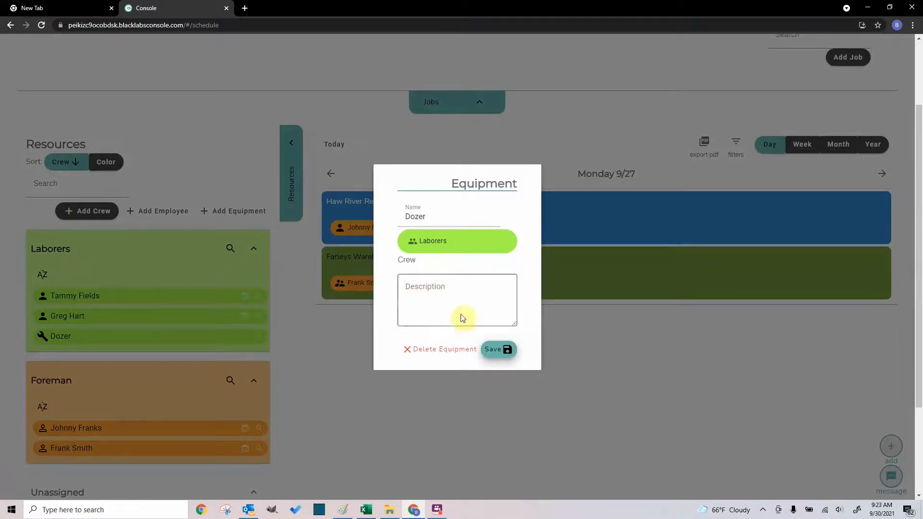
{"action": "left_click", "coordinate": [447, 290]}
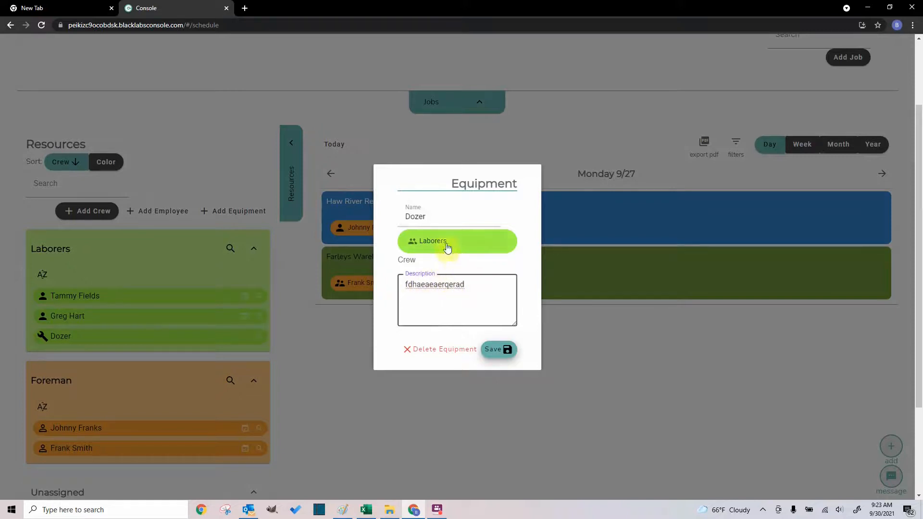
{"action": "left_click", "coordinate": [504, 350]}
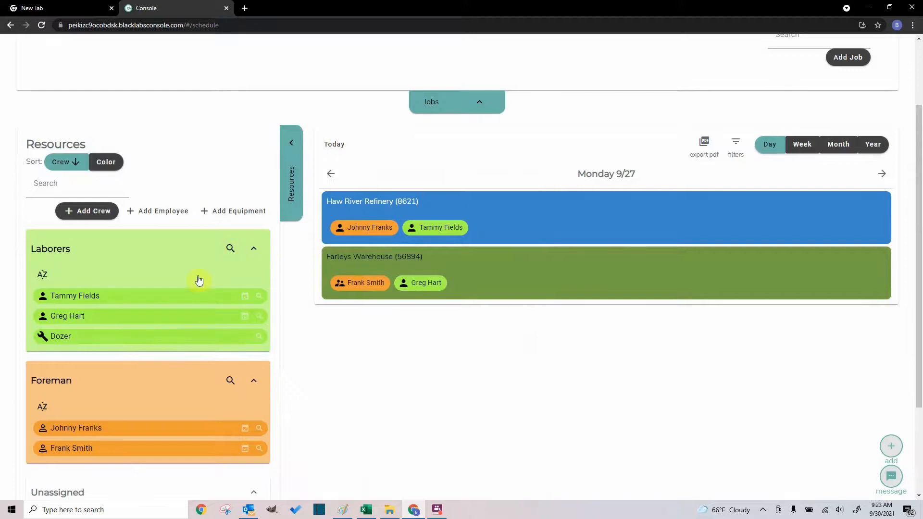
- Assign the Dozer to the Farleys Warehouse job on Monday 9/27 and return the schedule to the week view
{"action": "left_click_drag", "start_coordinate": [122, 339], "coordinate": [598, 289]}
{"action": "left_click", "coordinate": [801, 144]}
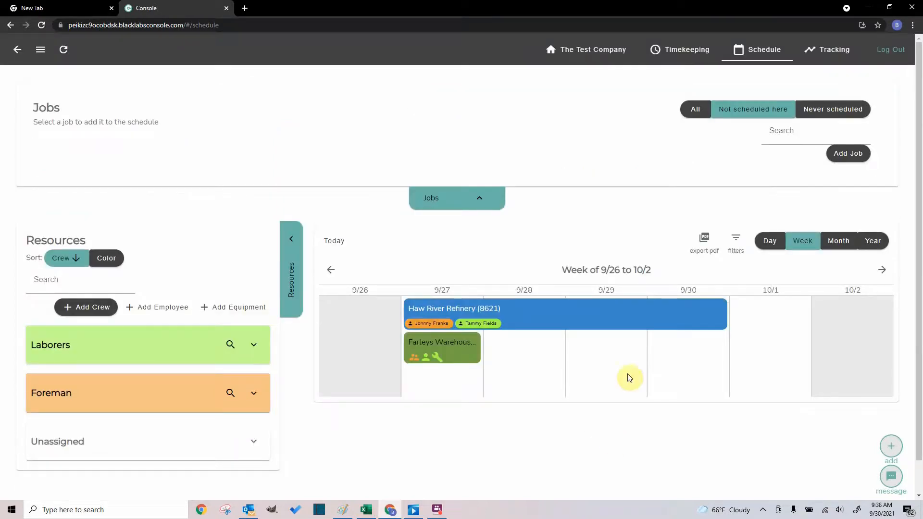
- Filter the week schedule by the Dozer equipment
{"action": "left_click", "coordinate": [741, 248]}
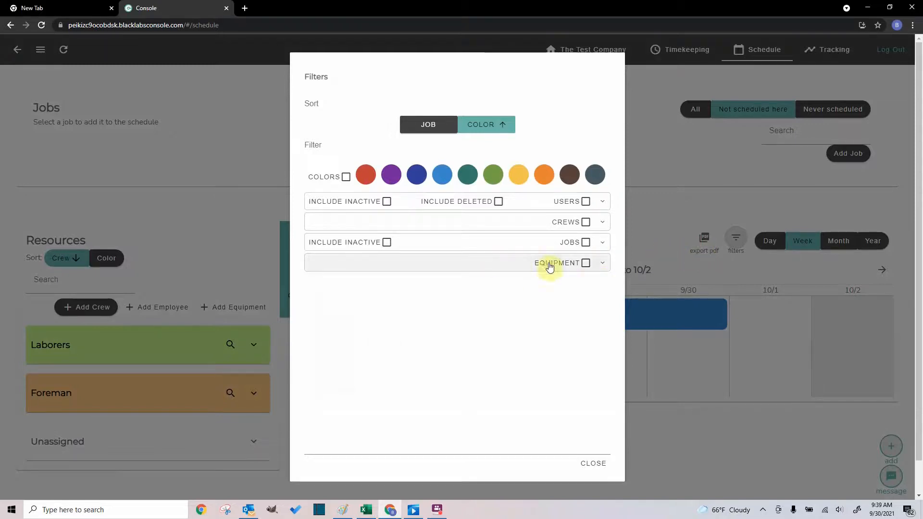
{"action": "left_click", "coordinate": [603, 265]}
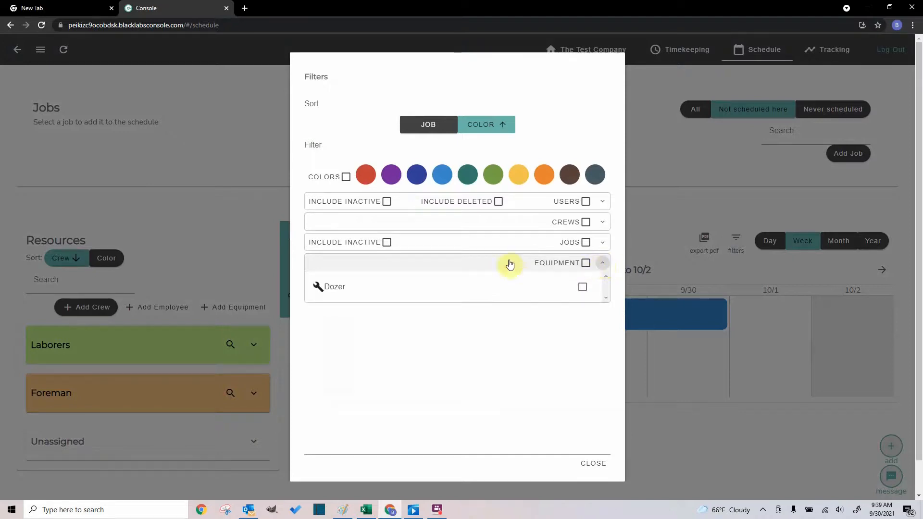
{"action": "left_click", "coordinate": [582, 288]}
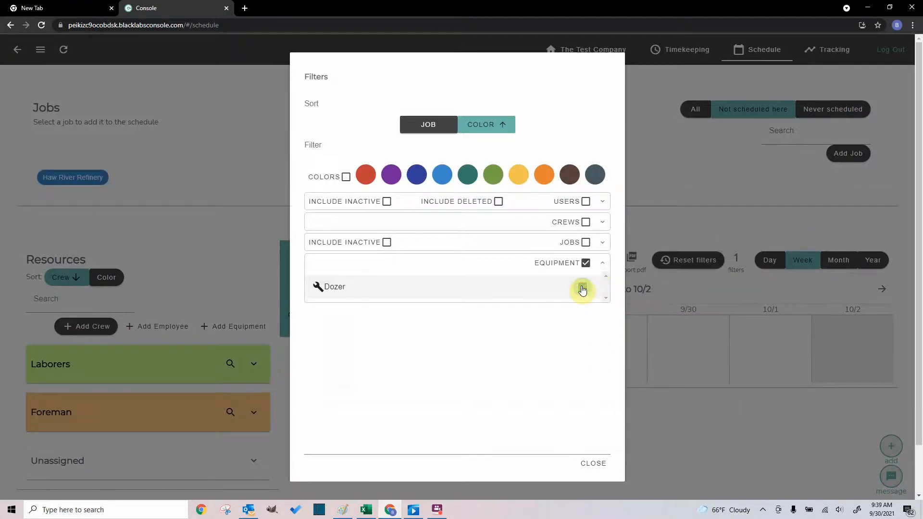
{"action": "left_click", "coordinate": [591, 465]}
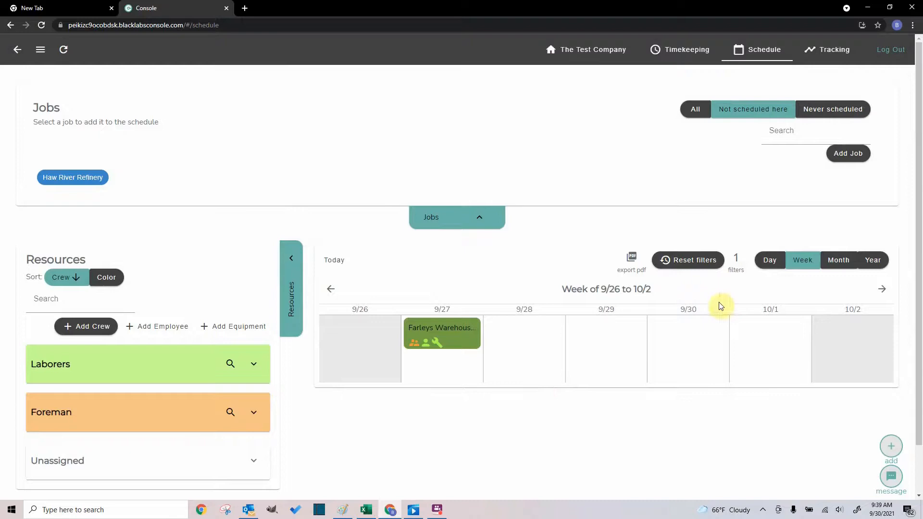
- Check which job the Dozer is scheduled on in the 2021 year view, and reset the schedule filters
{"action": "left_click", "coordinate": [874, 260]}
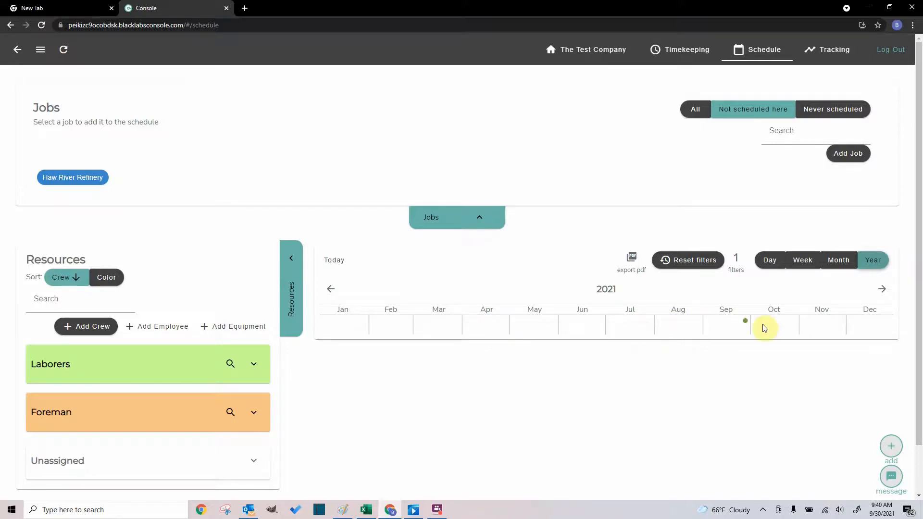
{"action": "mouse_move", "coordinate": [747, 323]}
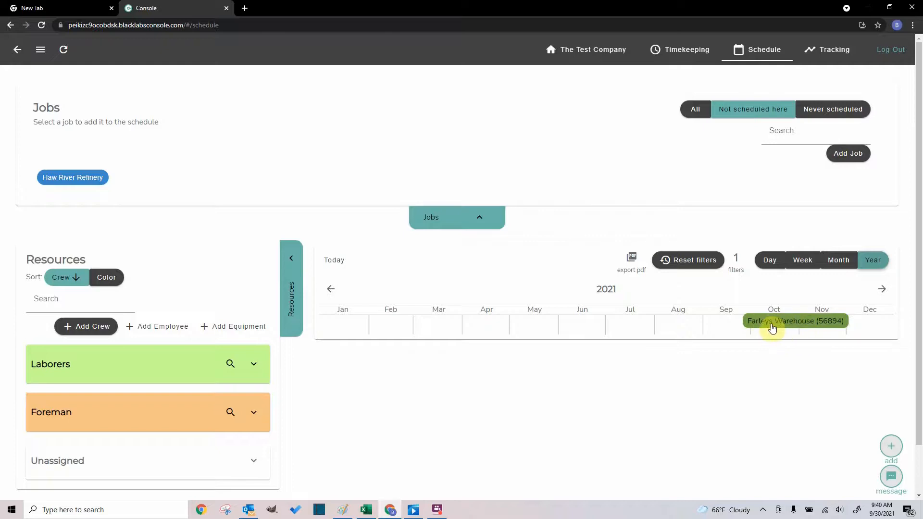
{"action": "left_click", "coordinate": [690, 260]}
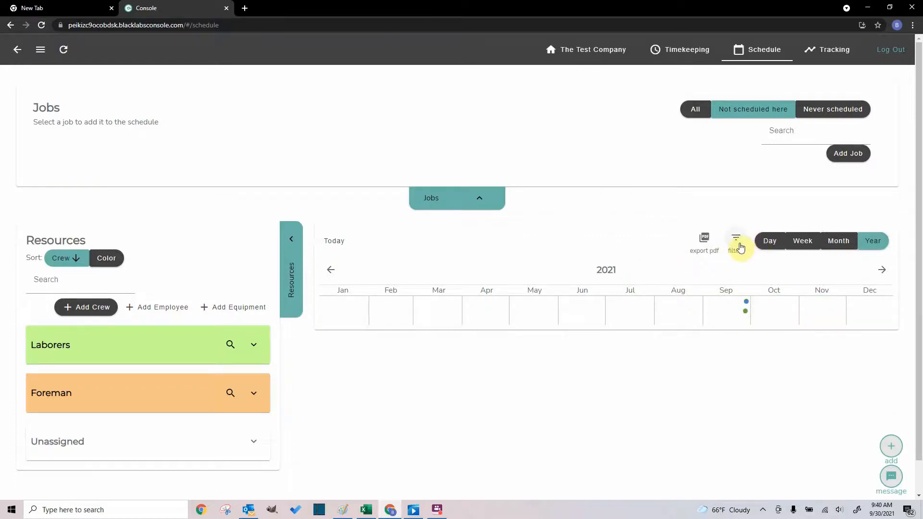
- Examine the list of users in the schedule filters without applying a filter
{"action": "left_click", "coordinate": [739, 244]}
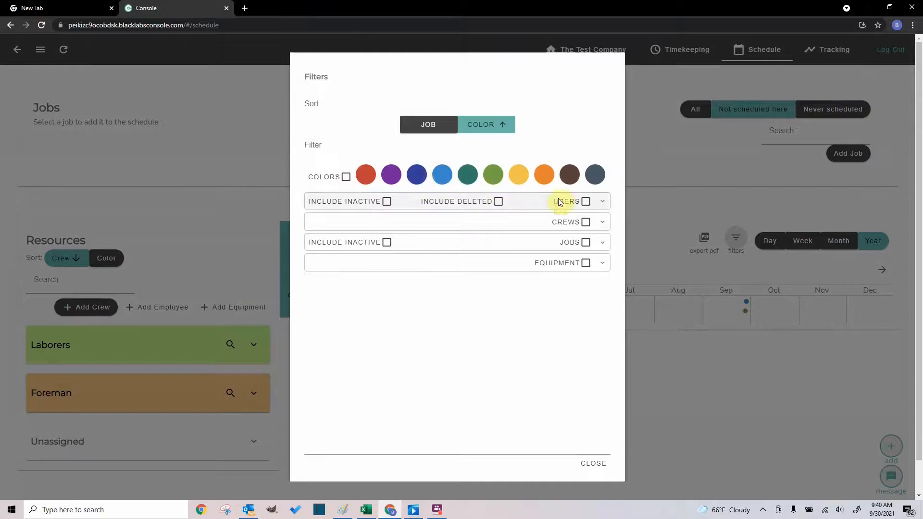
{"action": "left_click", "coordinate": [596, 205]}
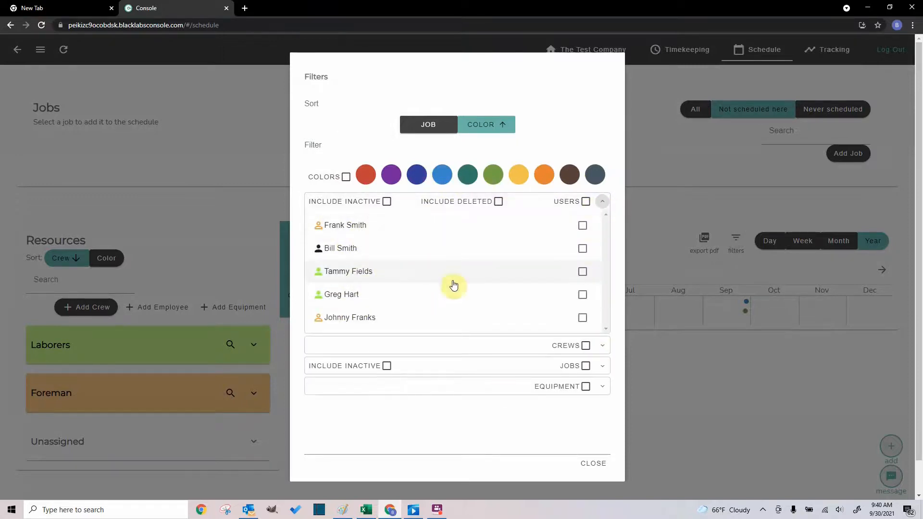
{"action": "left_click", "coordinate": [601, 204]}
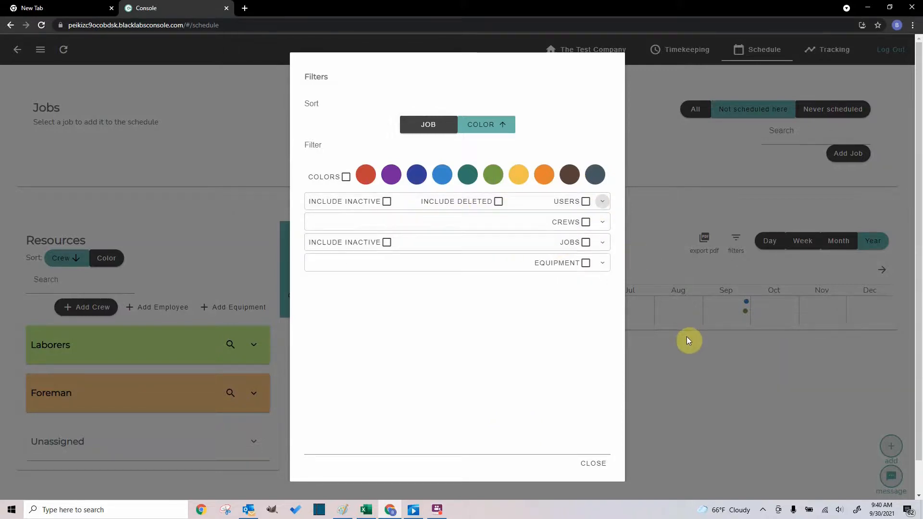
{"action": "left_click", "coordinate": [602, 465]}
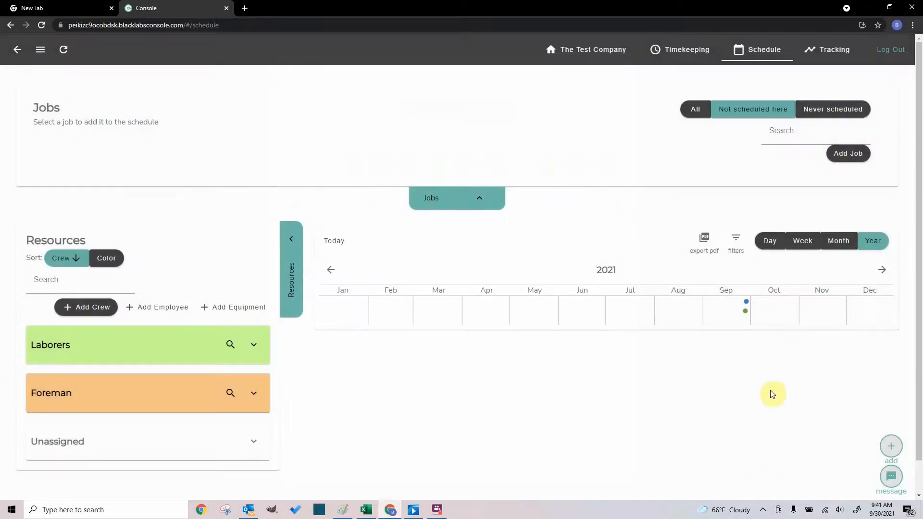
- Show the schedule by week and list all jobs, including those already scheduled
{"action": "left_click", "coordinate": [803, 242]}
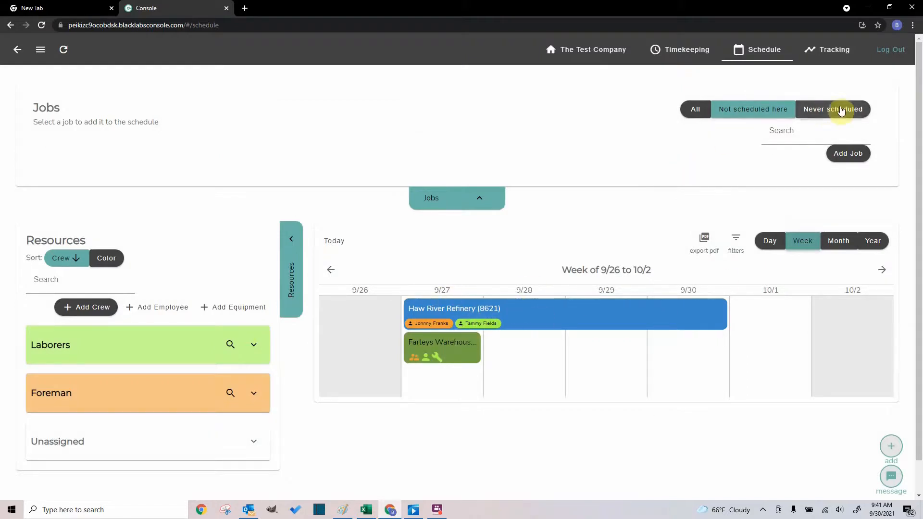
{"action": "left_click", "coordinate": [701, 112]}
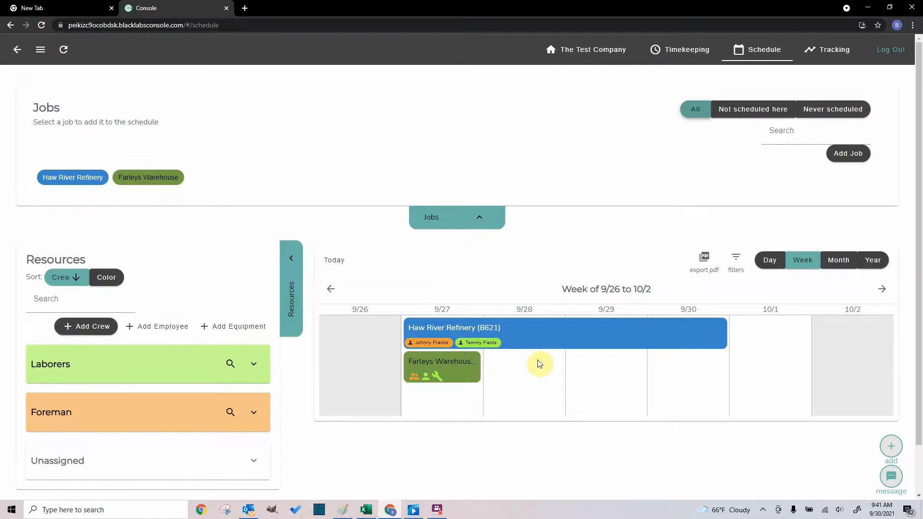
- Deactivate the Haw River Refinery job in the company's jobs list and view the schedule
{"action": "left_click", "coordinate": [608, 56]}
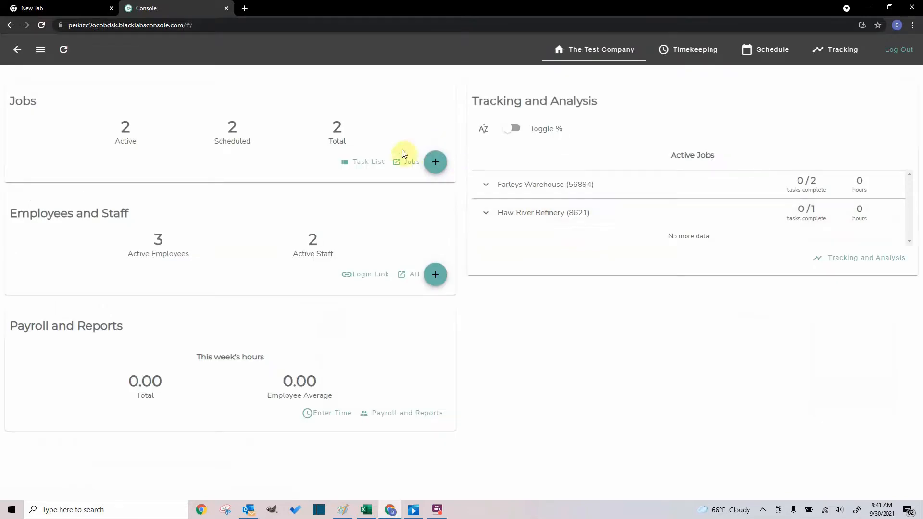
{"action": "left_click", "coordinate": [410, 166]}
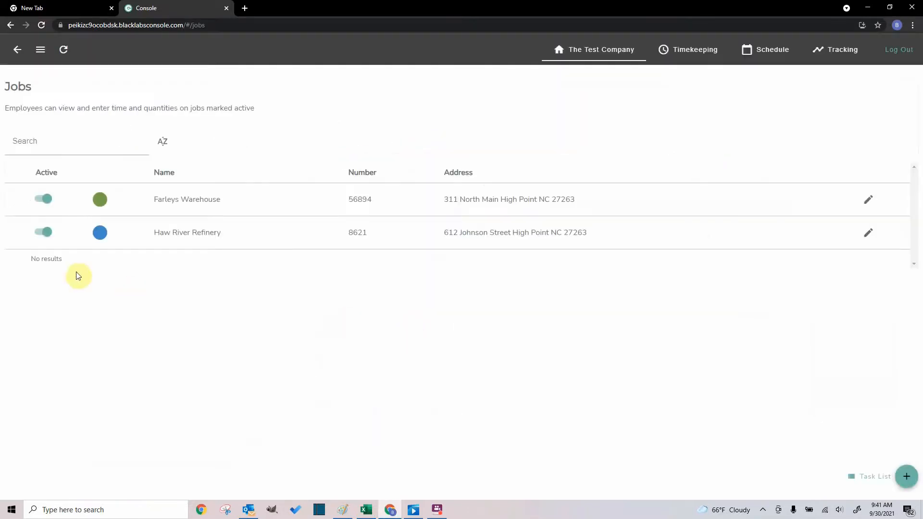
{"action": "left_click", "coordinate": [48, 235]}
{"action": "left_click", "coordinate": [775, 50]}
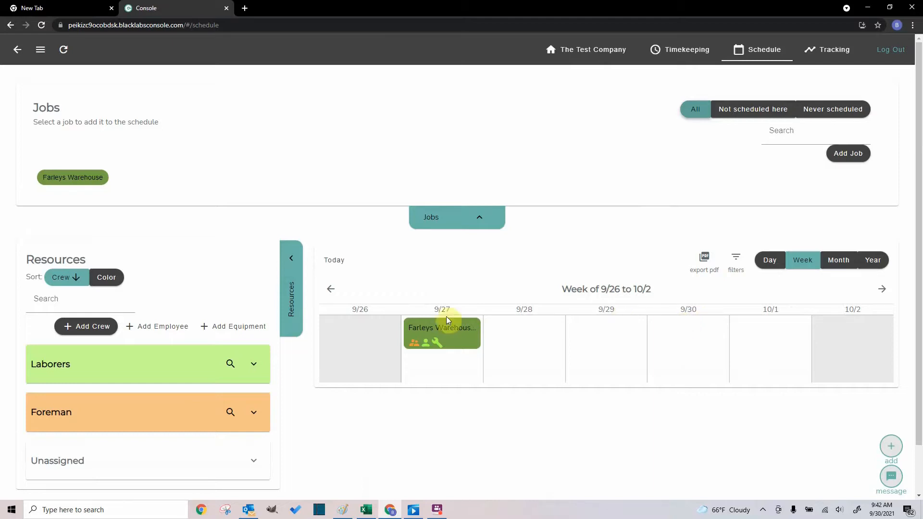
- Reactivate the Haw River Refinery job in the company's jobs list and return to the schedule
{"action": "left_click", "coordinate": [583, 50]}
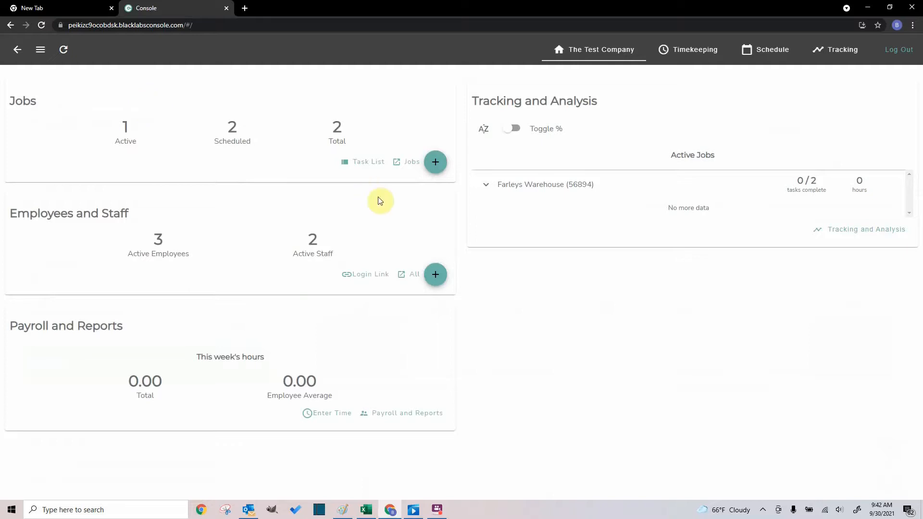
{"action": "left_click", "coordinate": [408, 163]}
{"action": "left_click", "coordinate": [43, 232]}
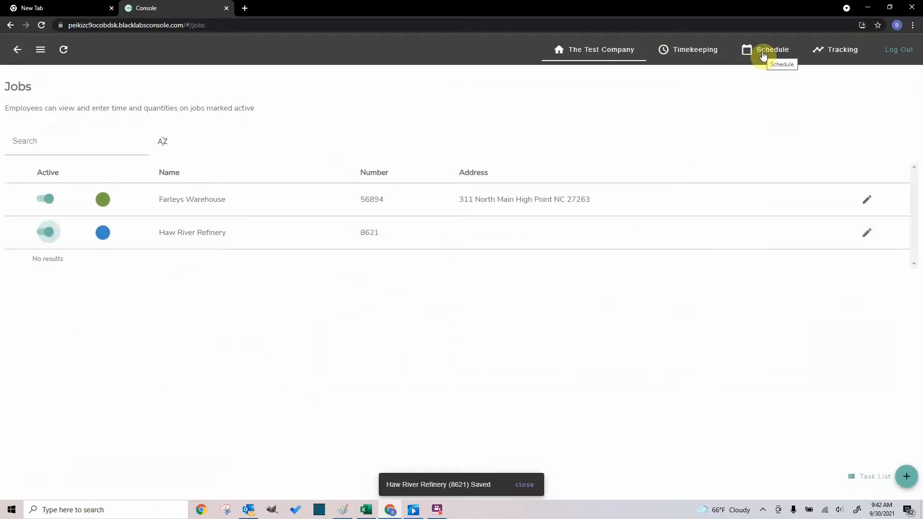
{"action": "left_click", "coordinate": [764, 54]}
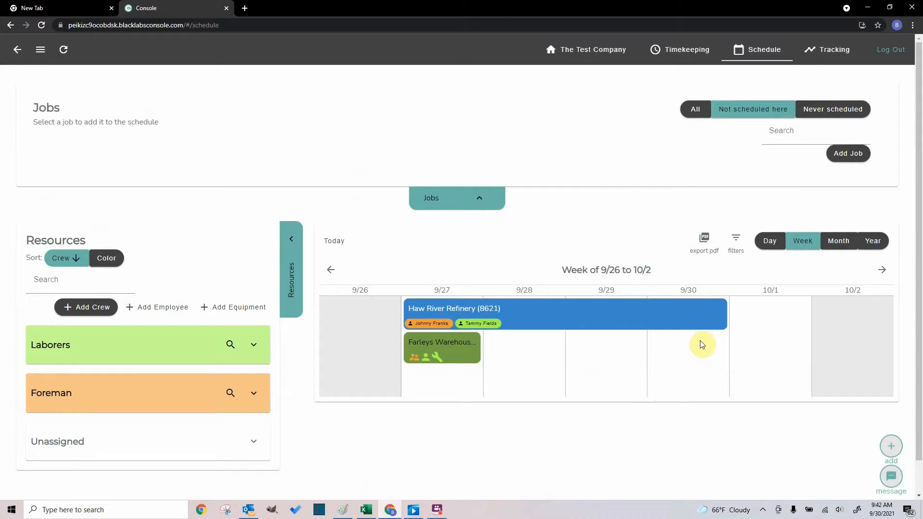
- Search the schedule resources for an employee by first name, view the members of the Laborers crew, and clear the search
{"action": "scroll", "coordinate": [702, 345], "scroll_direction": "down", "scroll_amount": 1}
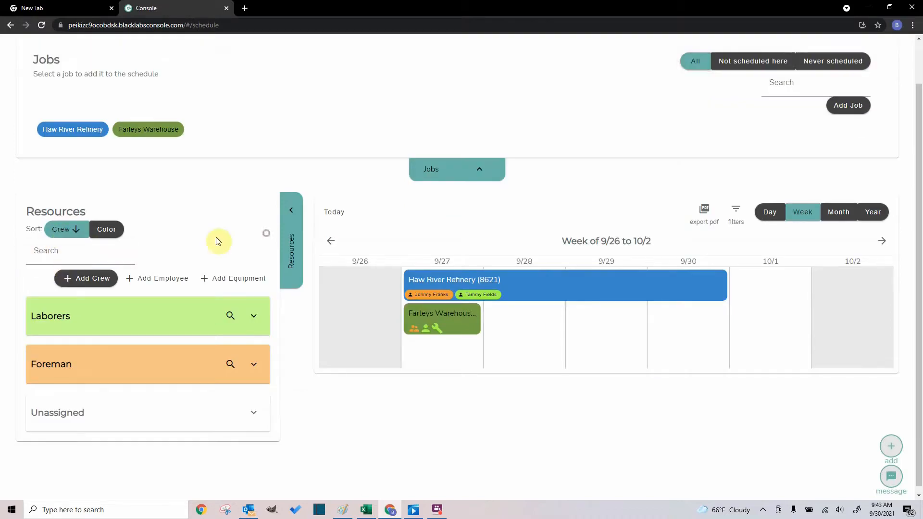
{"action": "left_click", "coordinate": [106, 255]}
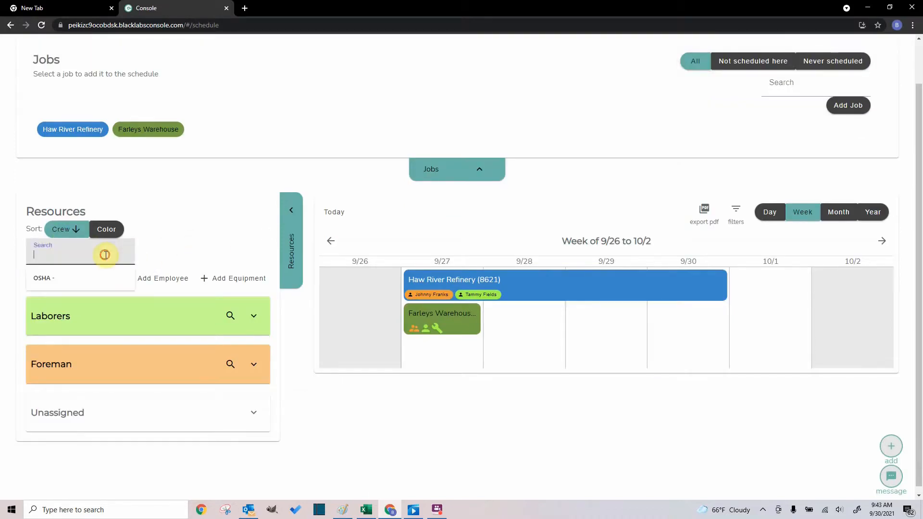
{"action": "type", "text": "greg"}
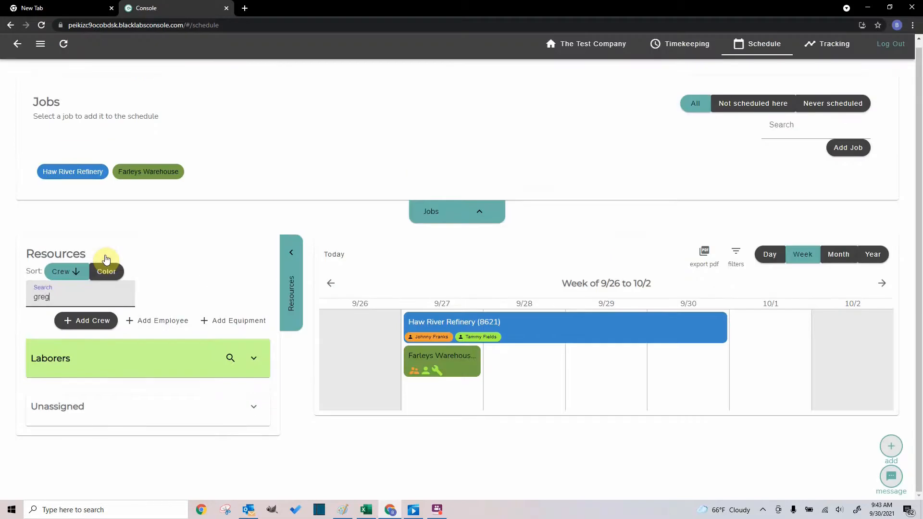
{"action": "left_click", "coordinate": [253, 358]}
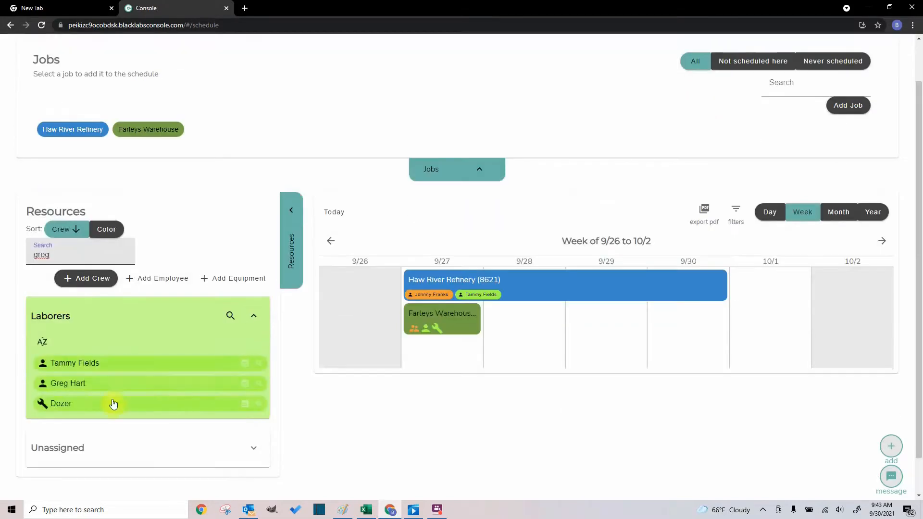
{"action": "left_click", "coordinate": [255, 317]}
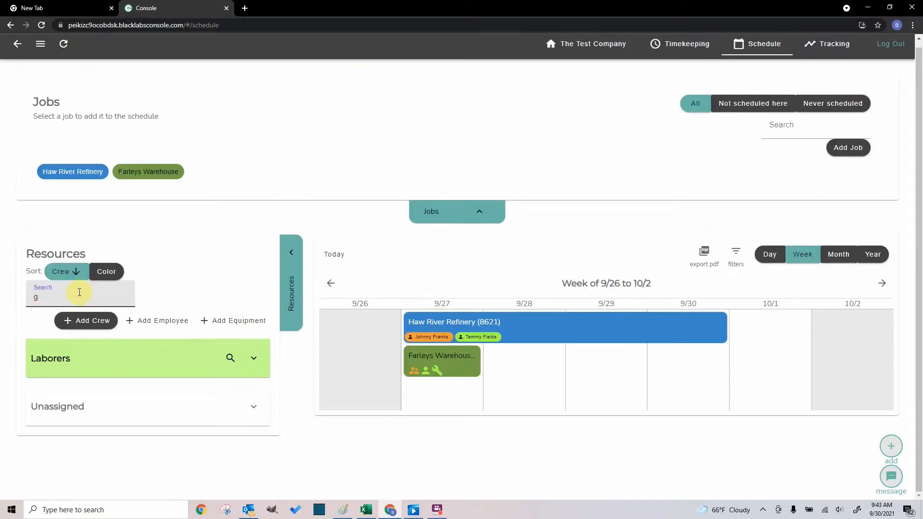
{"action": "key", "text": "BackSpace"}
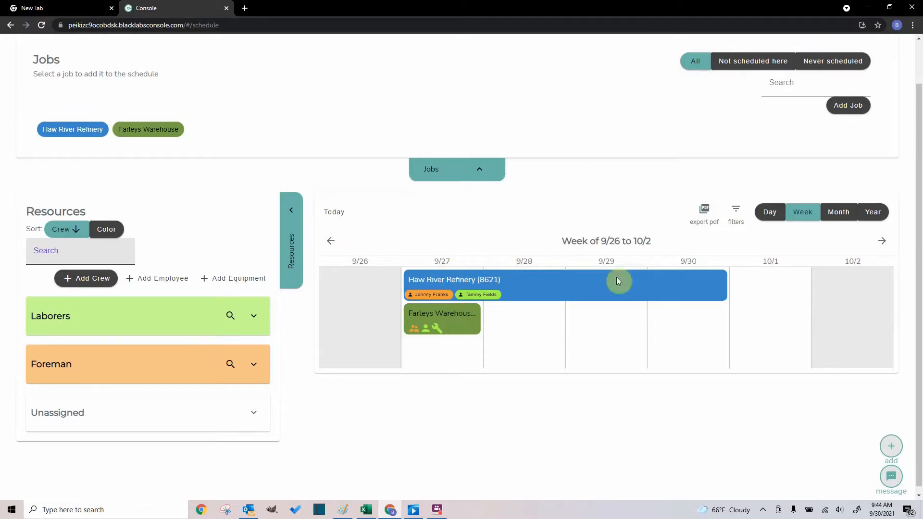
- Export the week of 9/26 to 10/2 schedule as a PDF, view the downloaded file, and close it
{"action": "left_click", "coordinate": [707, 219]}
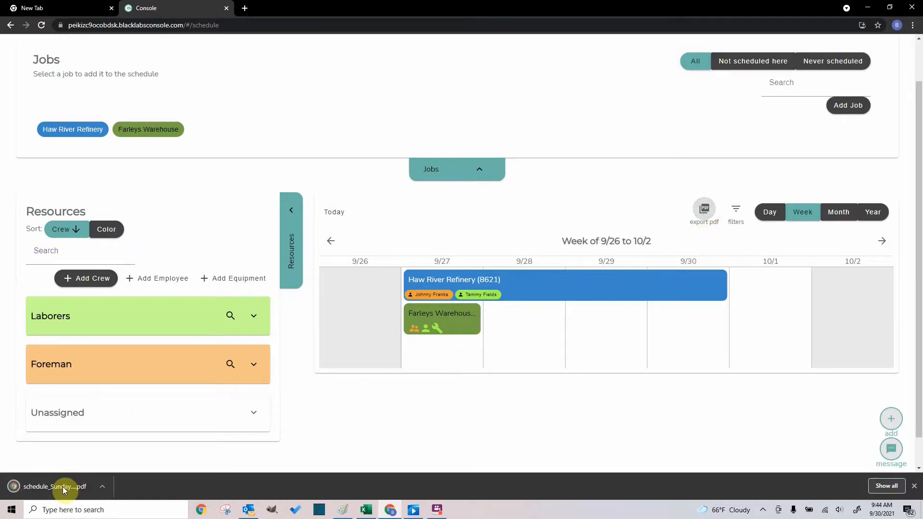
{"action": "left_click", "coordinate": [64, 488]}
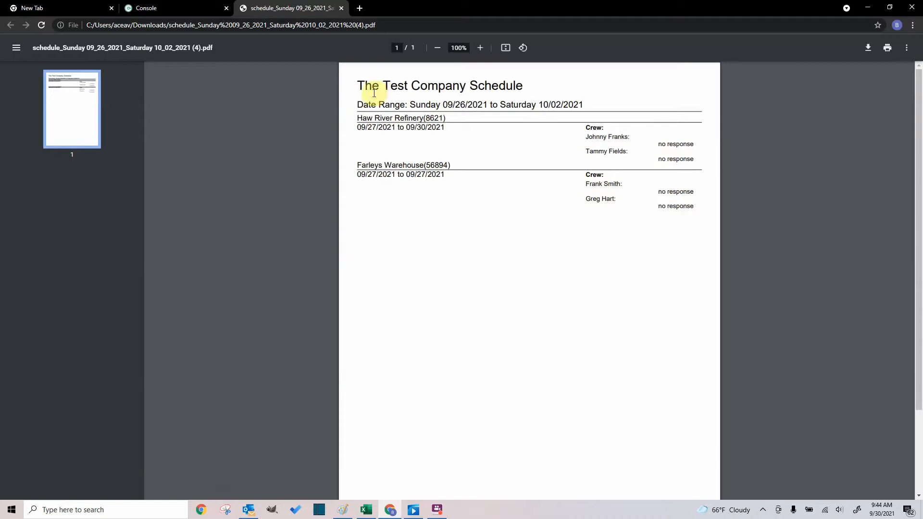
{"action": "left_click", "coordinate": [342, 8]}
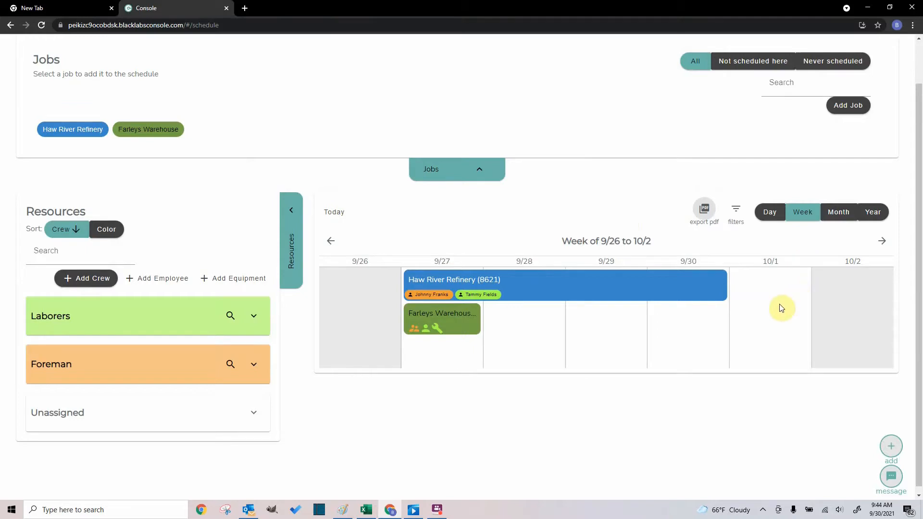
- In Global Settings, restrict users to jobs they are assigned to, allow employees to respond to job events, and save
{"action": "scroll", "coordinate": [781, 308], "scroll_direction": "up", "scroll_amount": 1}
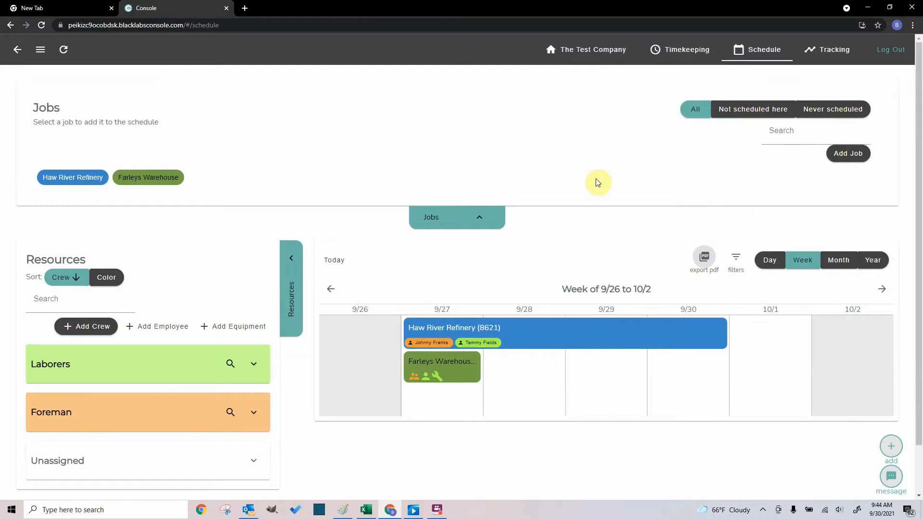
{"action": "left_click", "coordinate": [41, 51]}
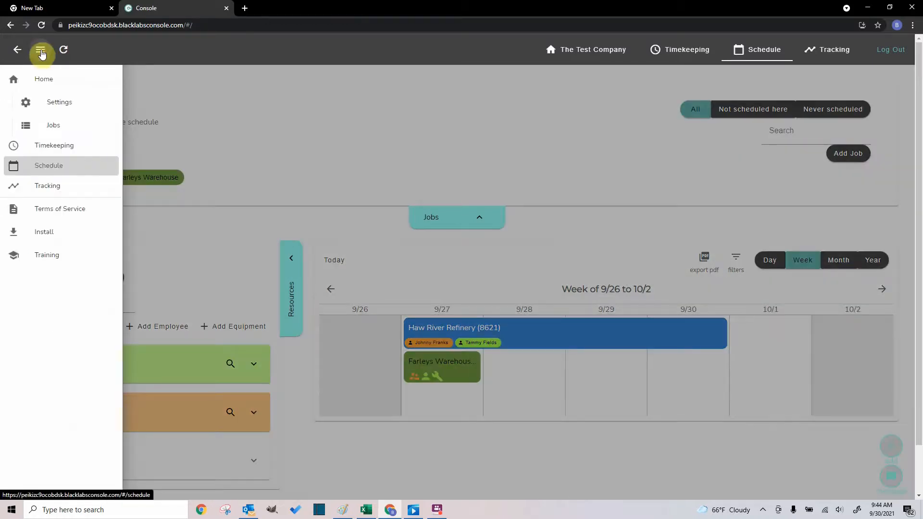
{"action": "left_click", "coordinate": [54, 104]}
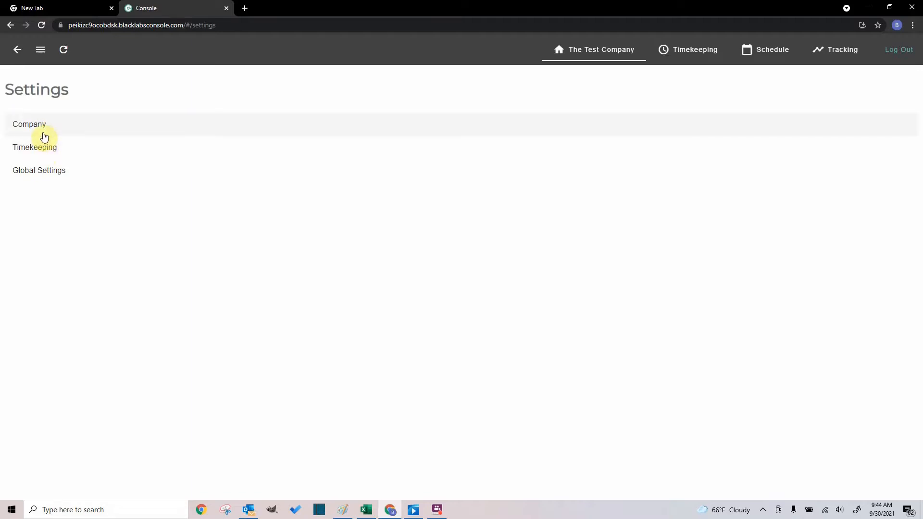
{"action": "left_click", "coordinate": [43, 172]}
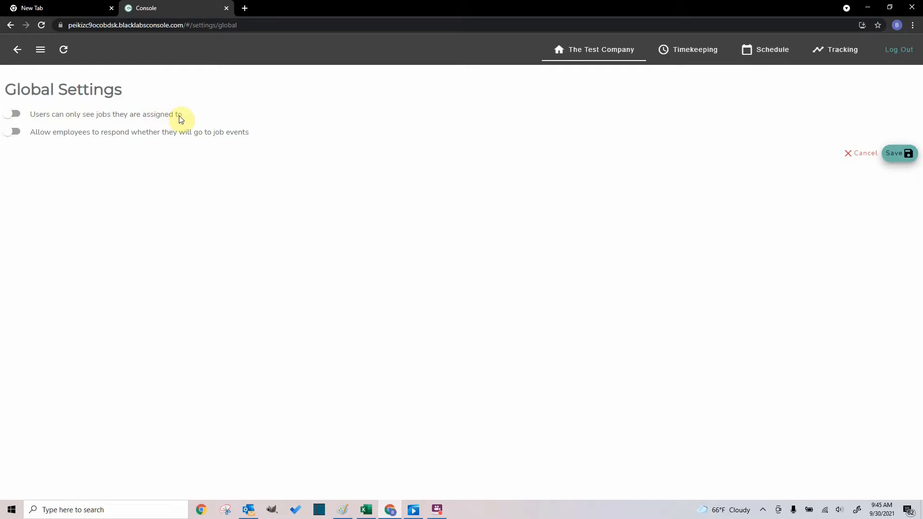
{"action": "left_click", "coordinate": [13, 116]}
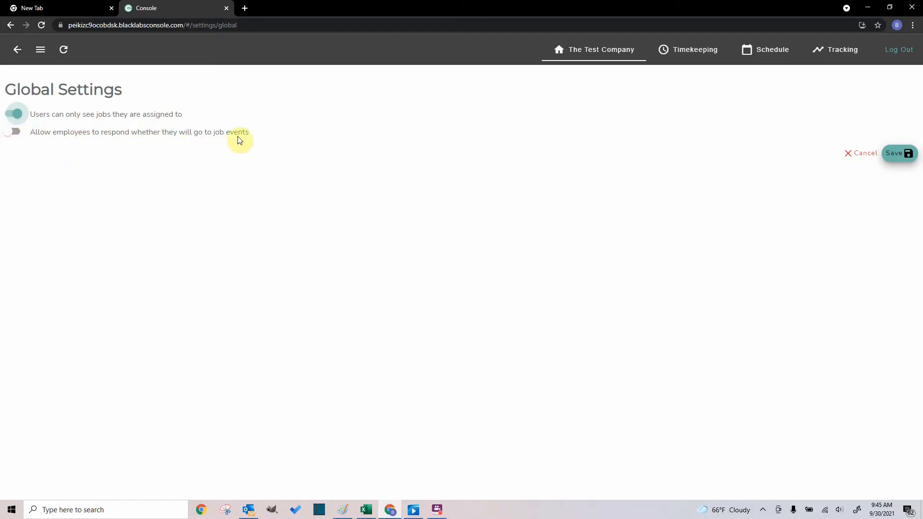
{"action": "left_click", "coordinate": [10, 137]}
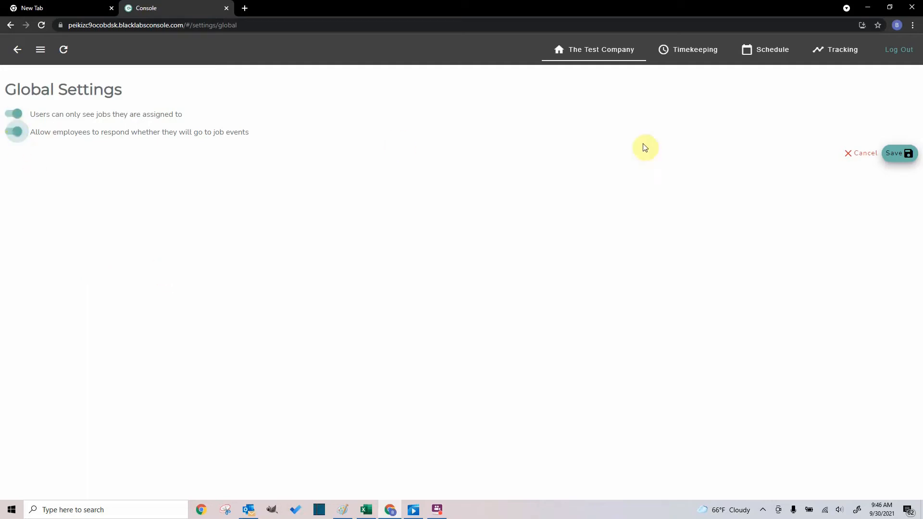
{"action": "left_click", "coordinate": [903, 155]}
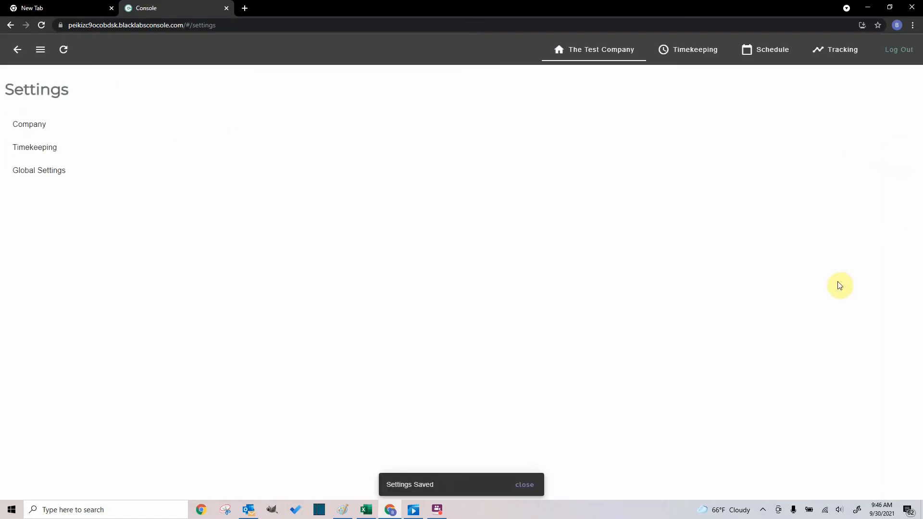
- Add the note "Be there for 8:00am" to the scheduled Haw River Refinery event, save it and notify its employees
{"action": "left_click", "coordinate": [773, 50]}
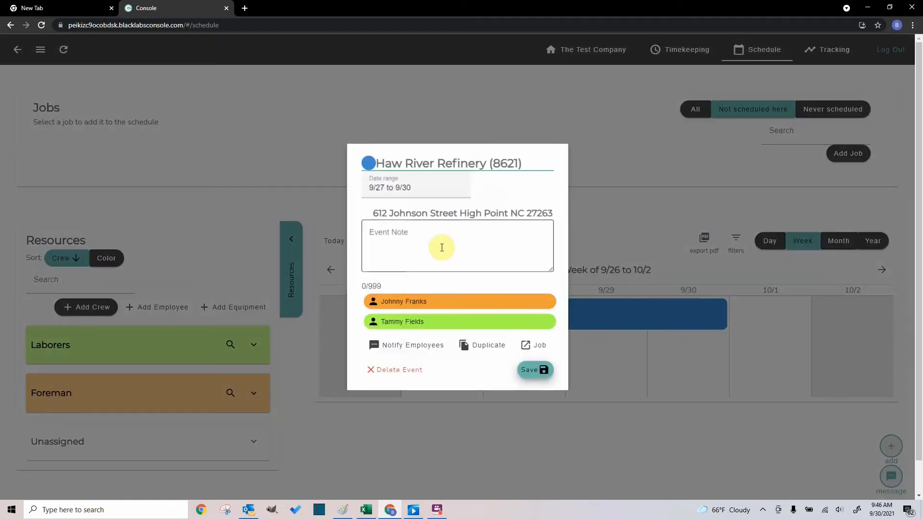
{"action": "left_click", "coordinate": [428, 242]}
{"action": "type", "text": "Be there for 8:00am"}
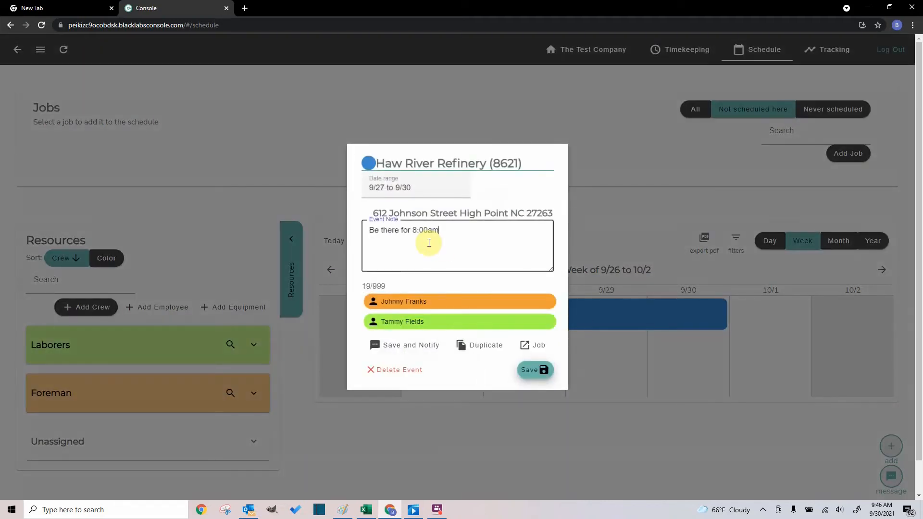
{"action": "left_click", "coordinate": [403, 346]}
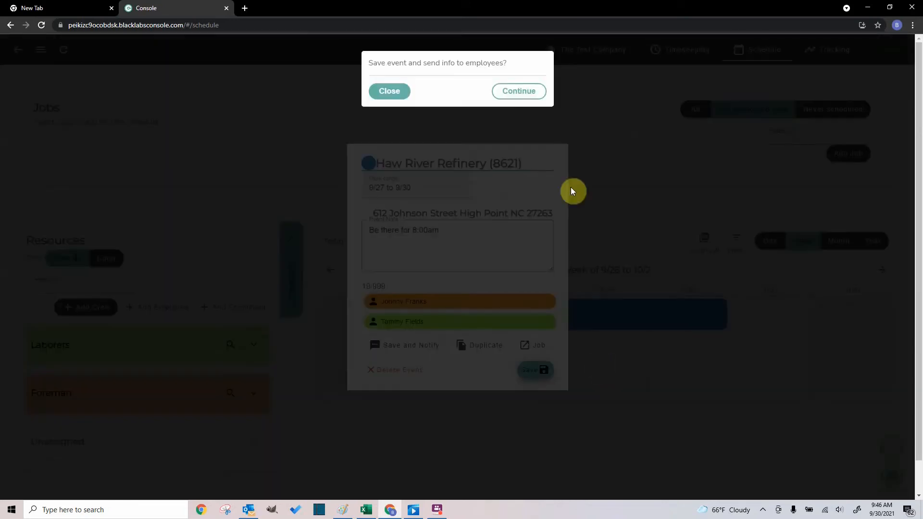
{"action": "left_click", "coordinate": [522, 92]}
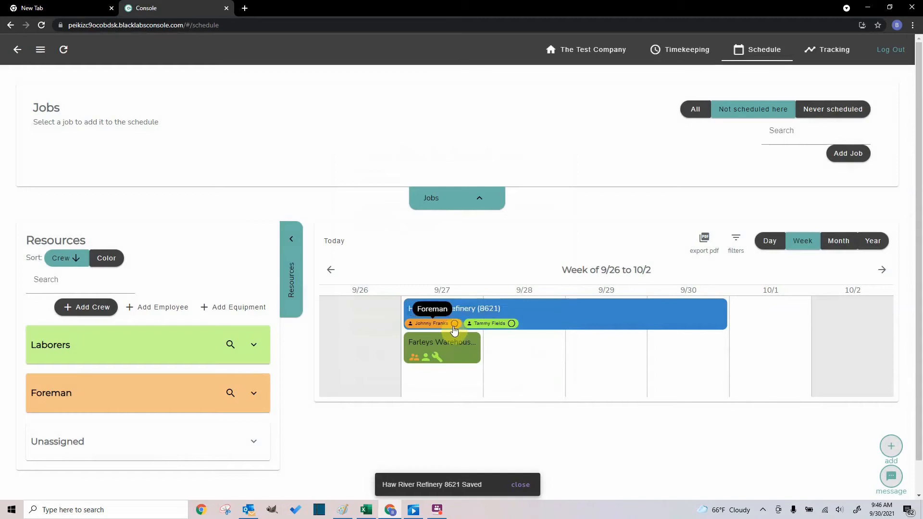
{"action": "mouse_move", "coordinate": [460, 331]}
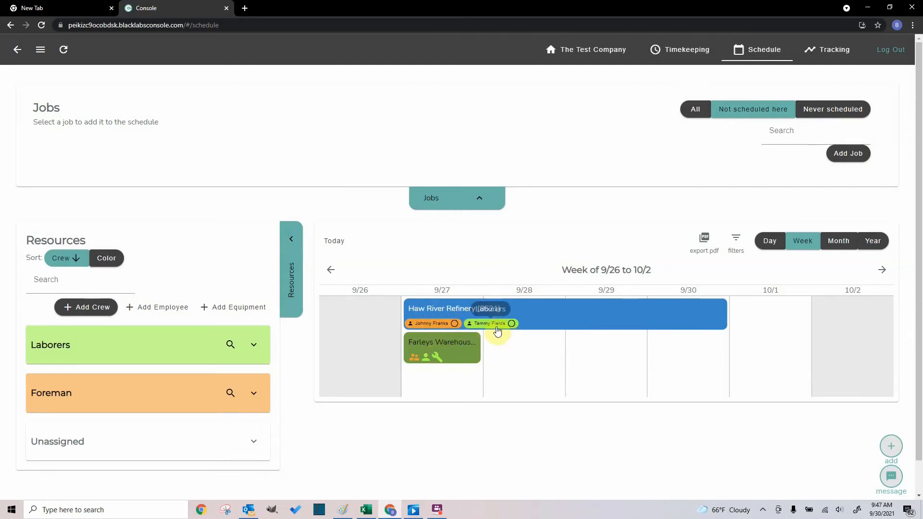
- Send the login link to the second employee in the Employees and Staff list
{"action": "left_click", "coordinate": [583, 50]}
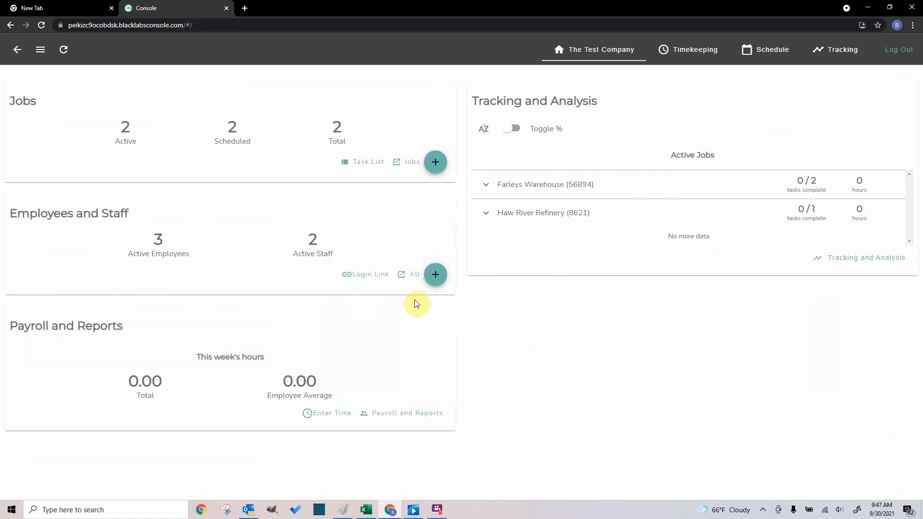
{"action": "left_click", "coordinate": [411, 275]}
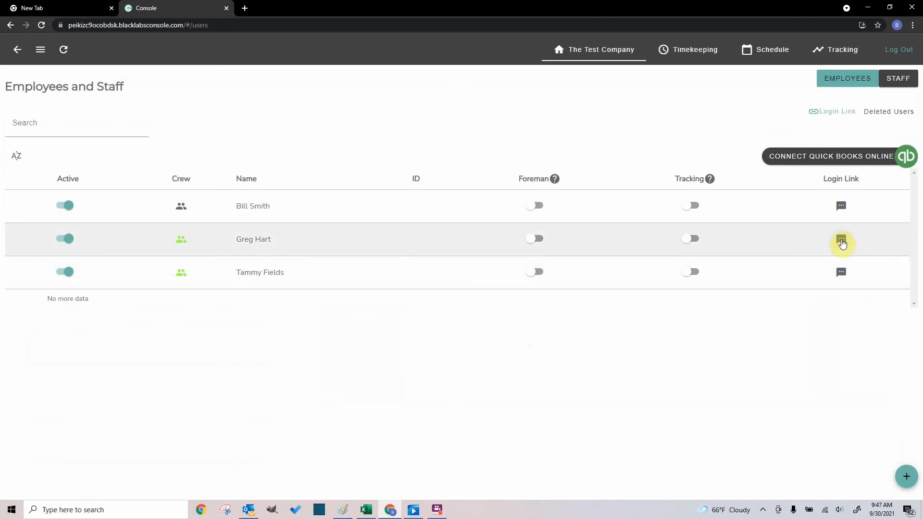
{"action": "left_click", "coordinate": [842, 240]}
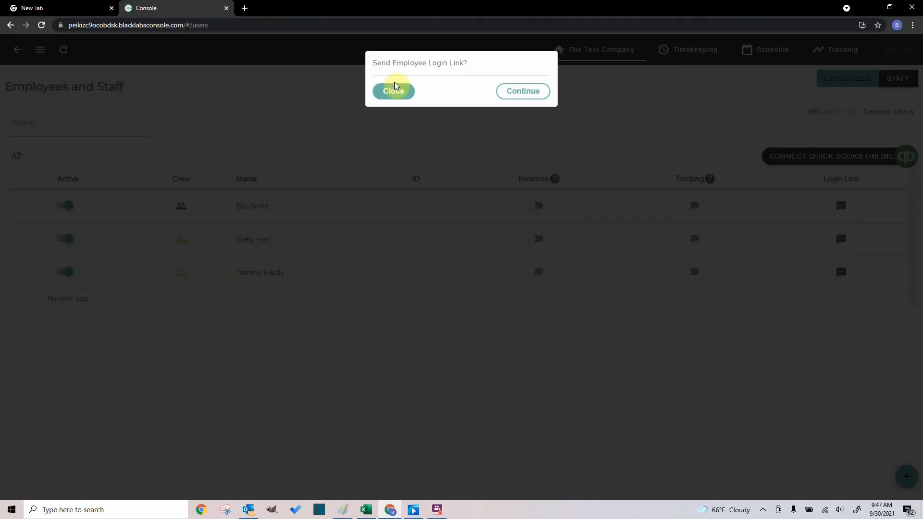
{"action": "left_click", "coordinate": [517, 94]}
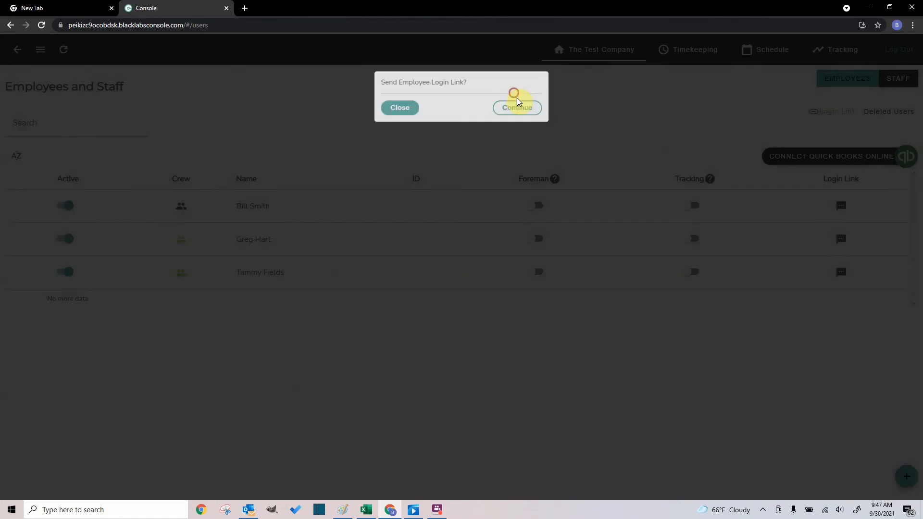